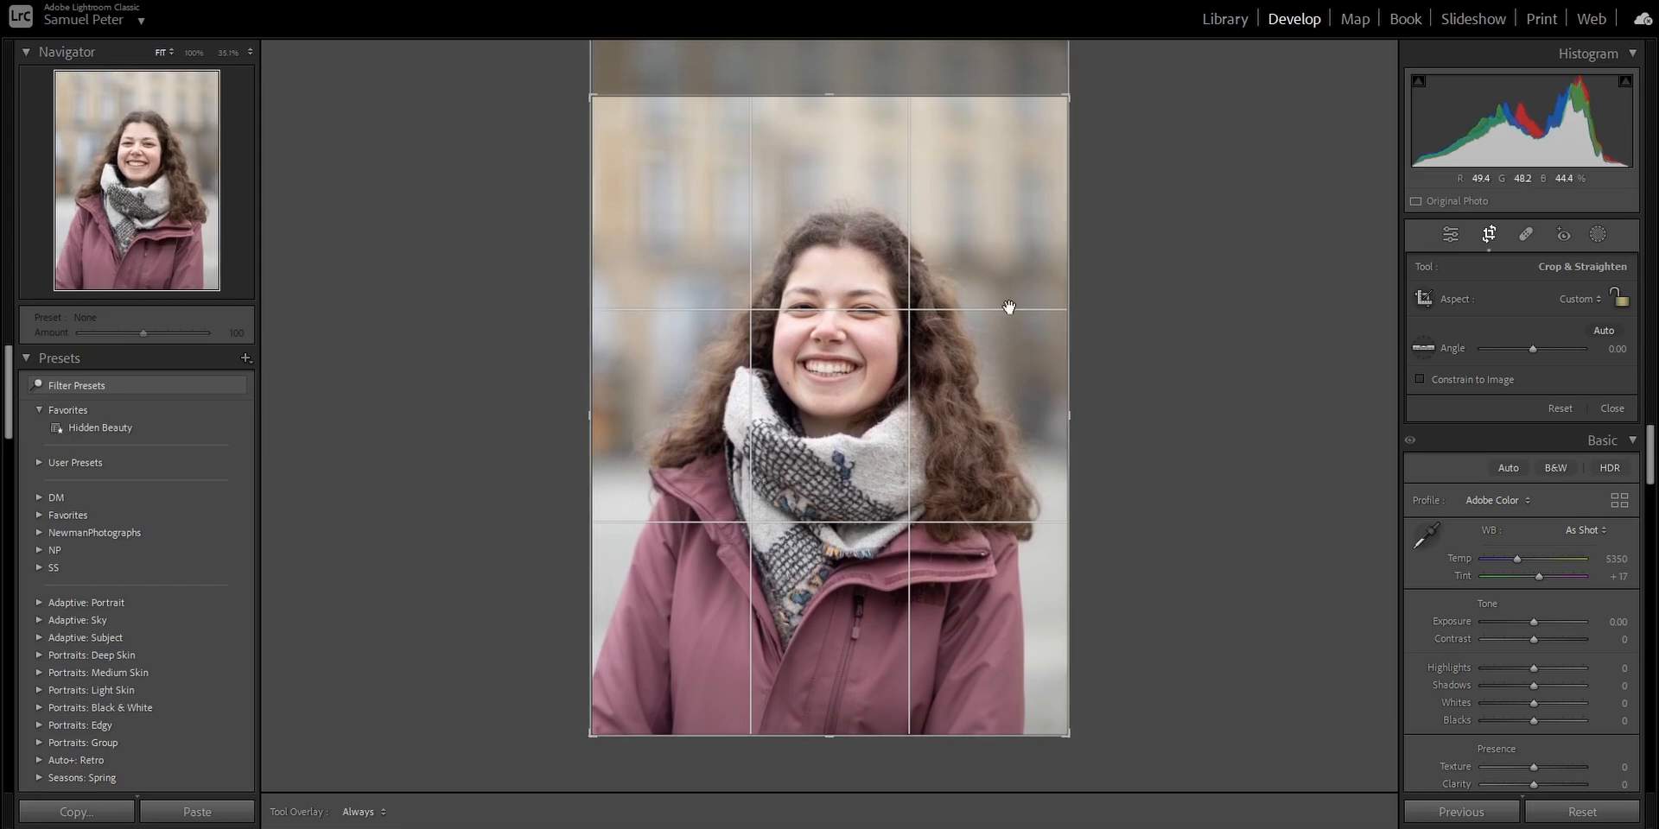
- Rotate the crop to an angle of about -1.69 and return to the editing controls
drag(1134, 322, 1142, 309)
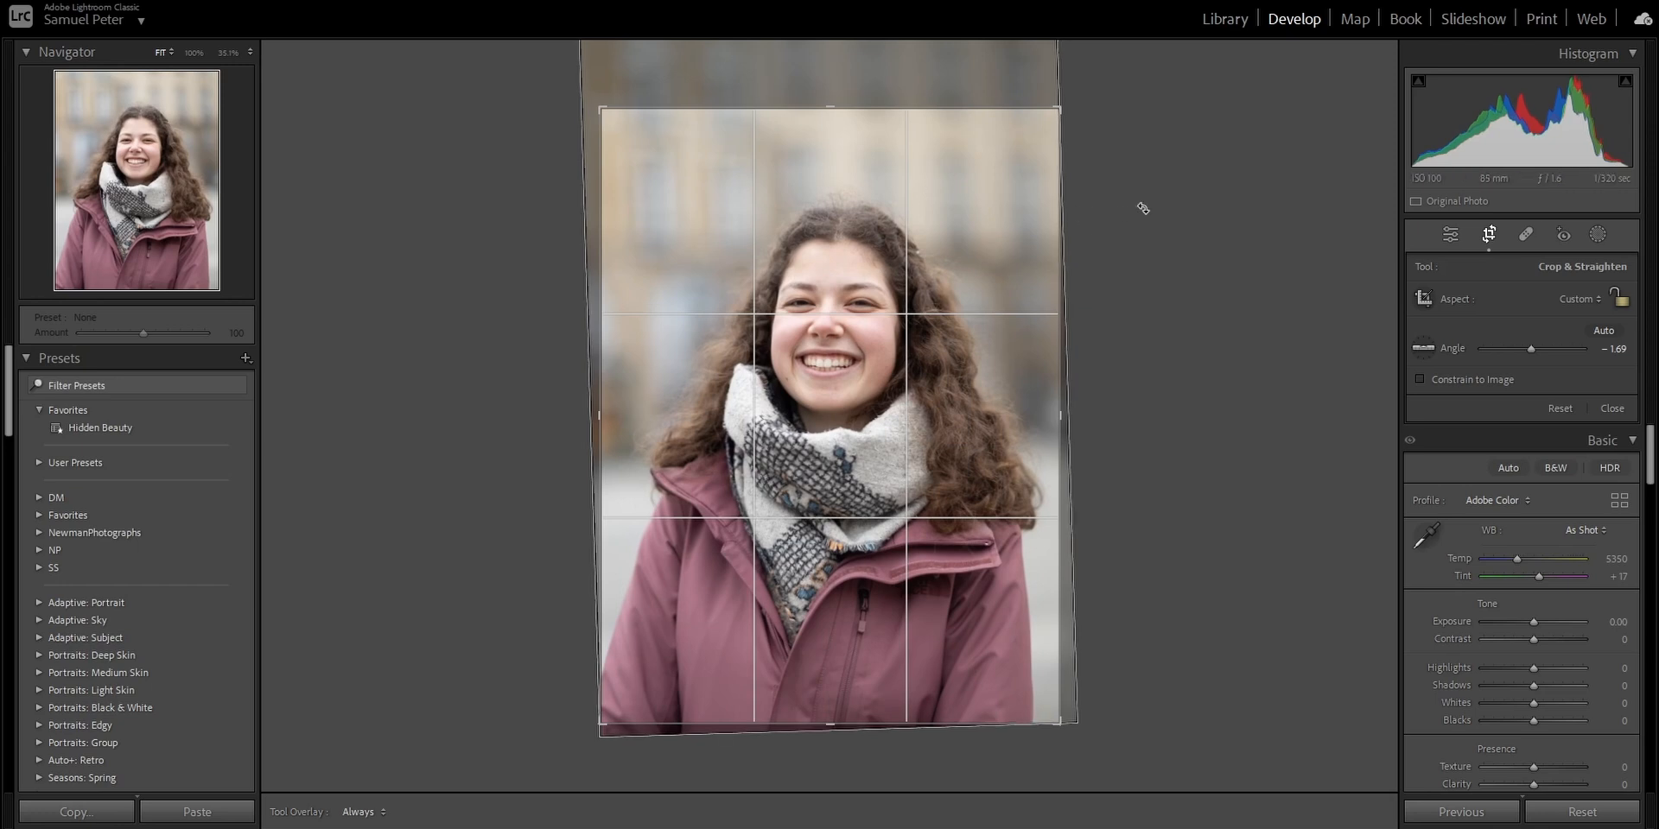
click(1450, 230)
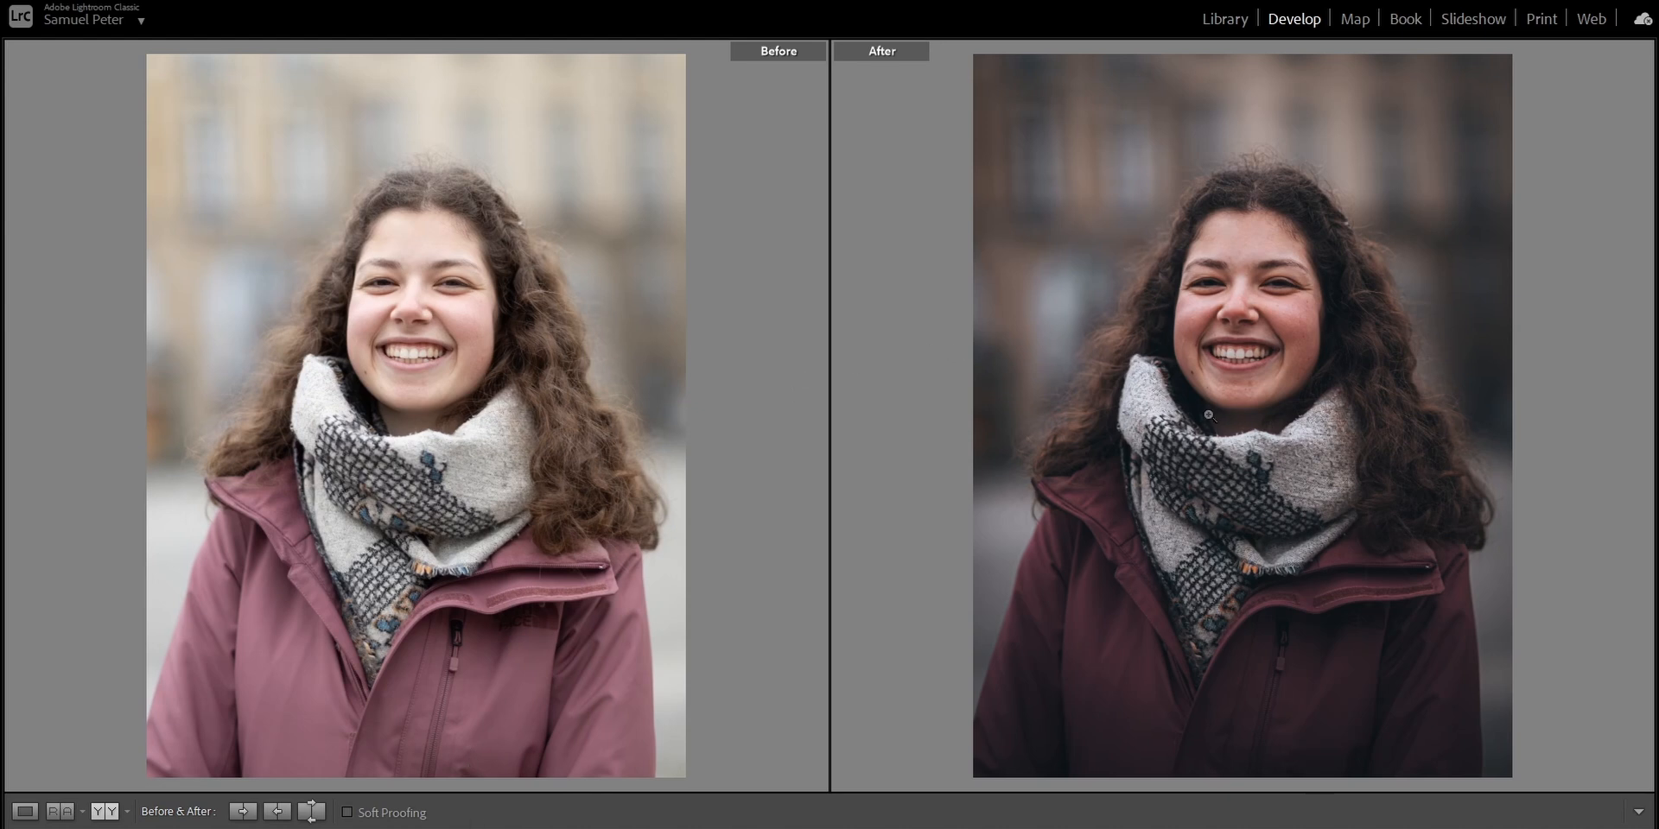
- Compare the face in the before and after versions and review the applied colour mixer and lens correction settings
click(422, 298)
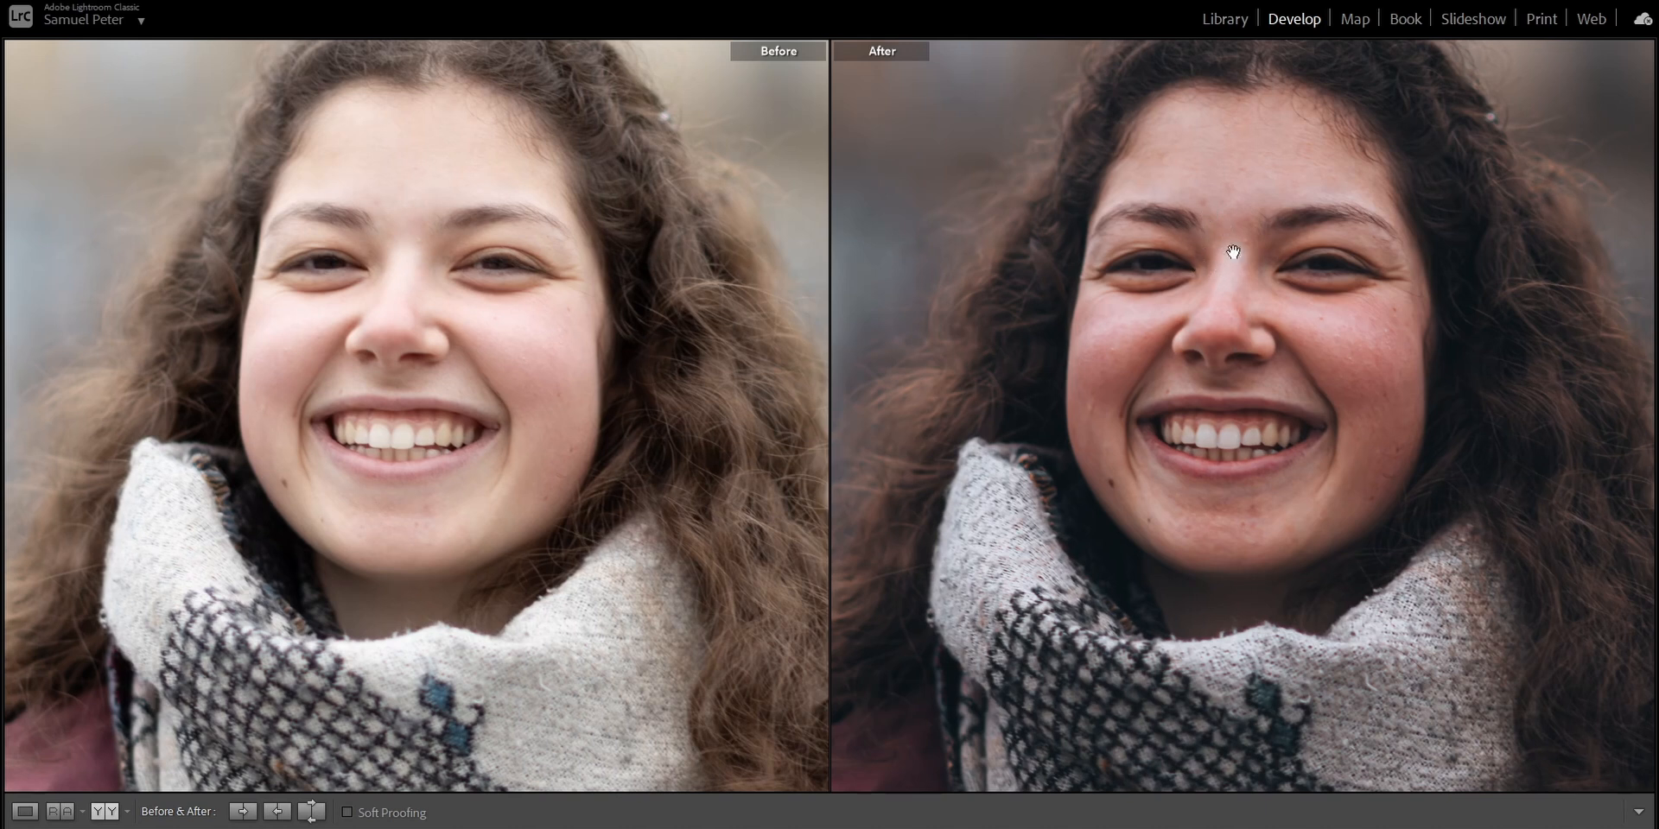
click(1361, 320)
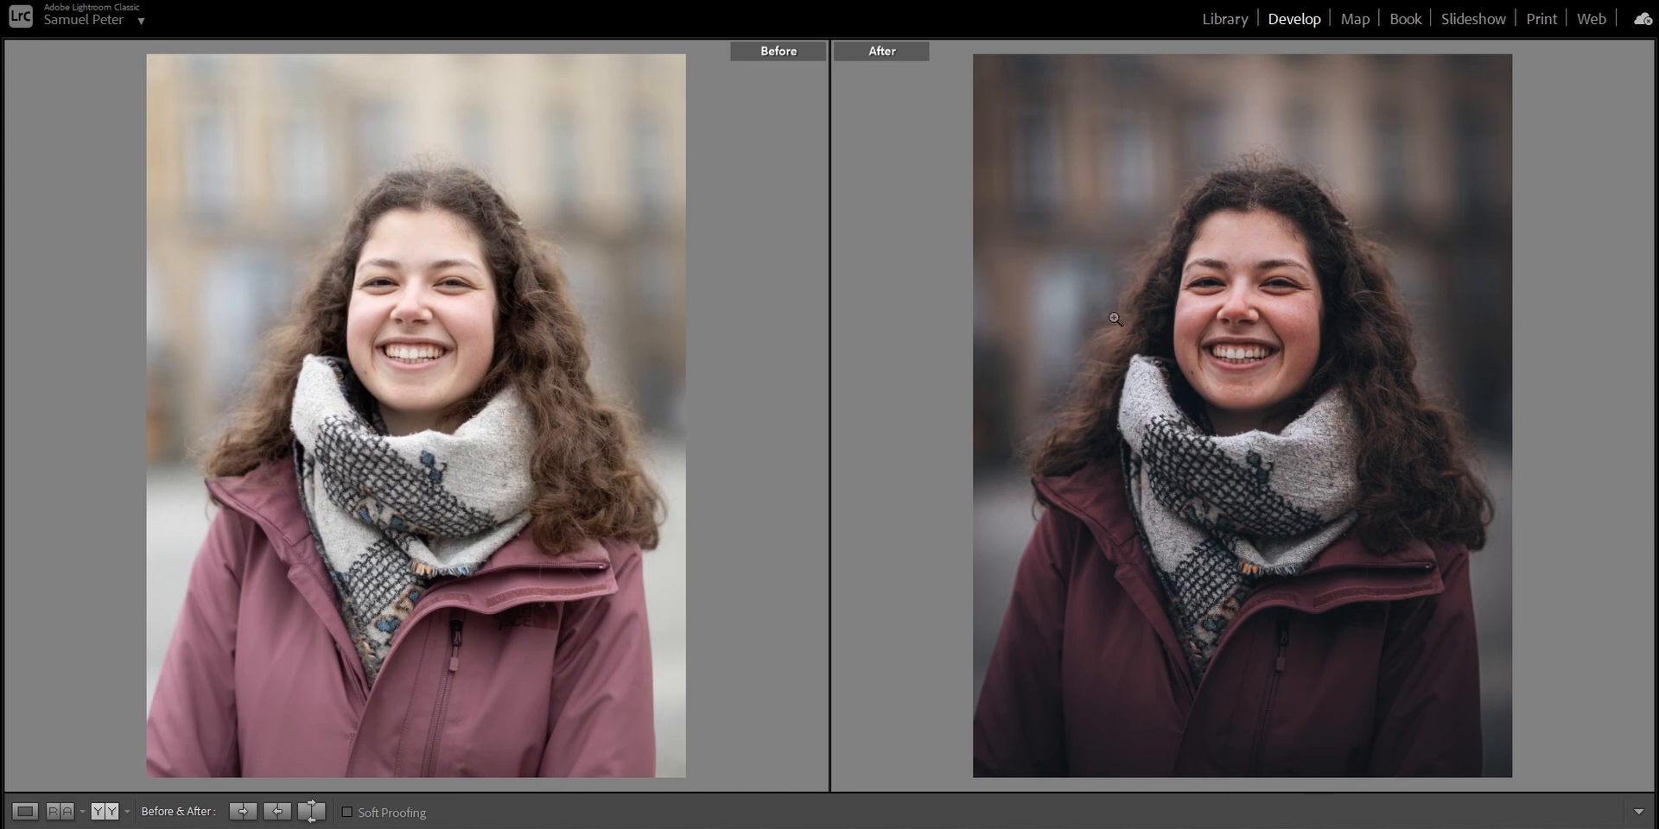
click(1652, 324)
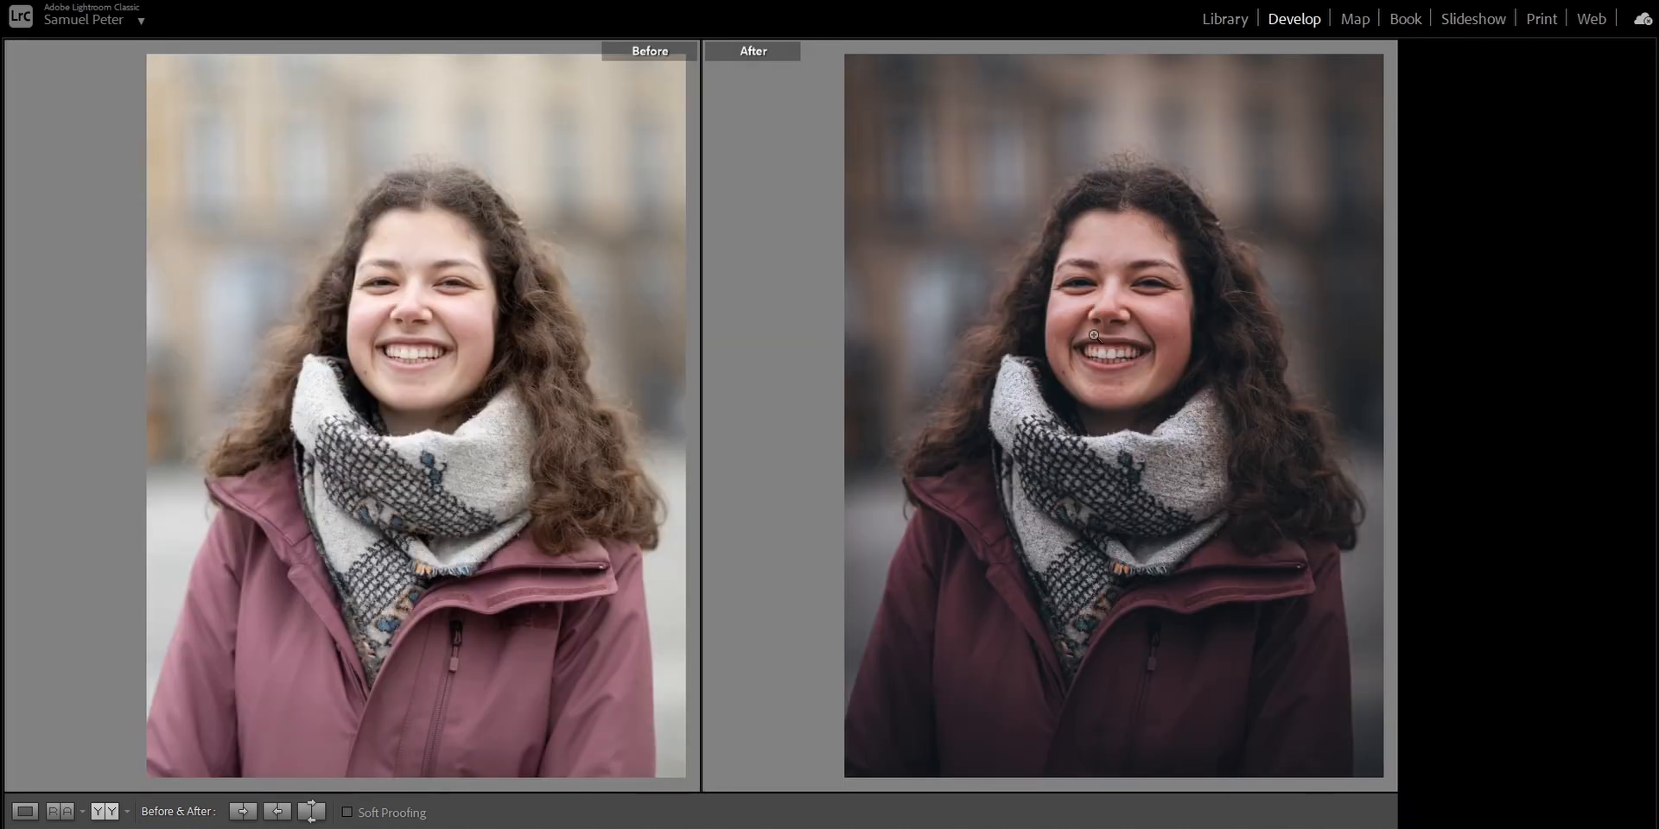
scroll(1469, 311, down, 4)
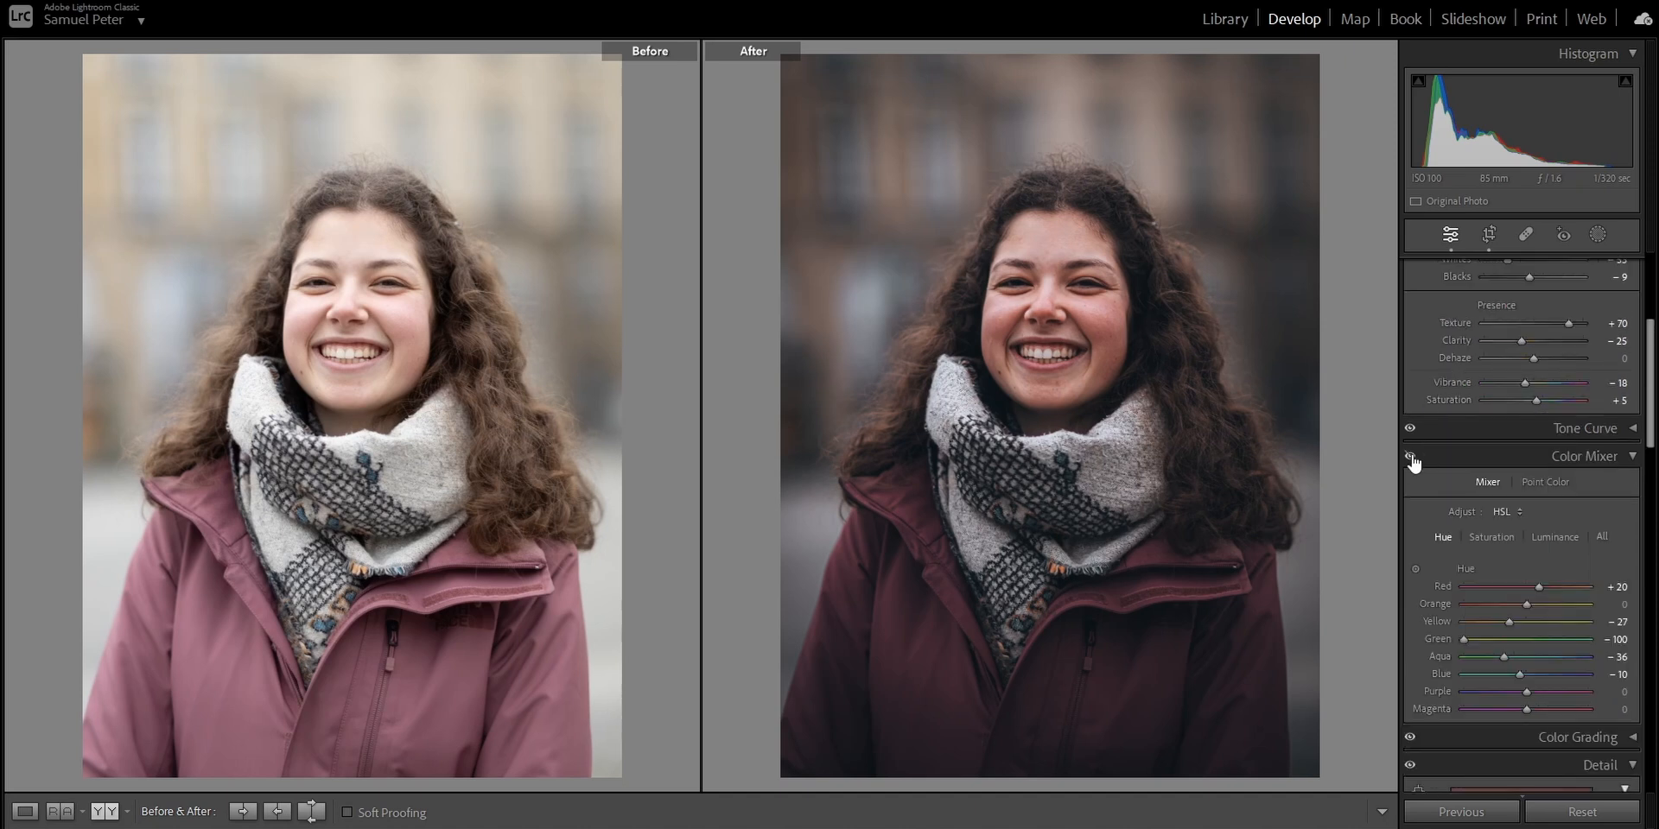
scroll(1460, 509, down, 6)
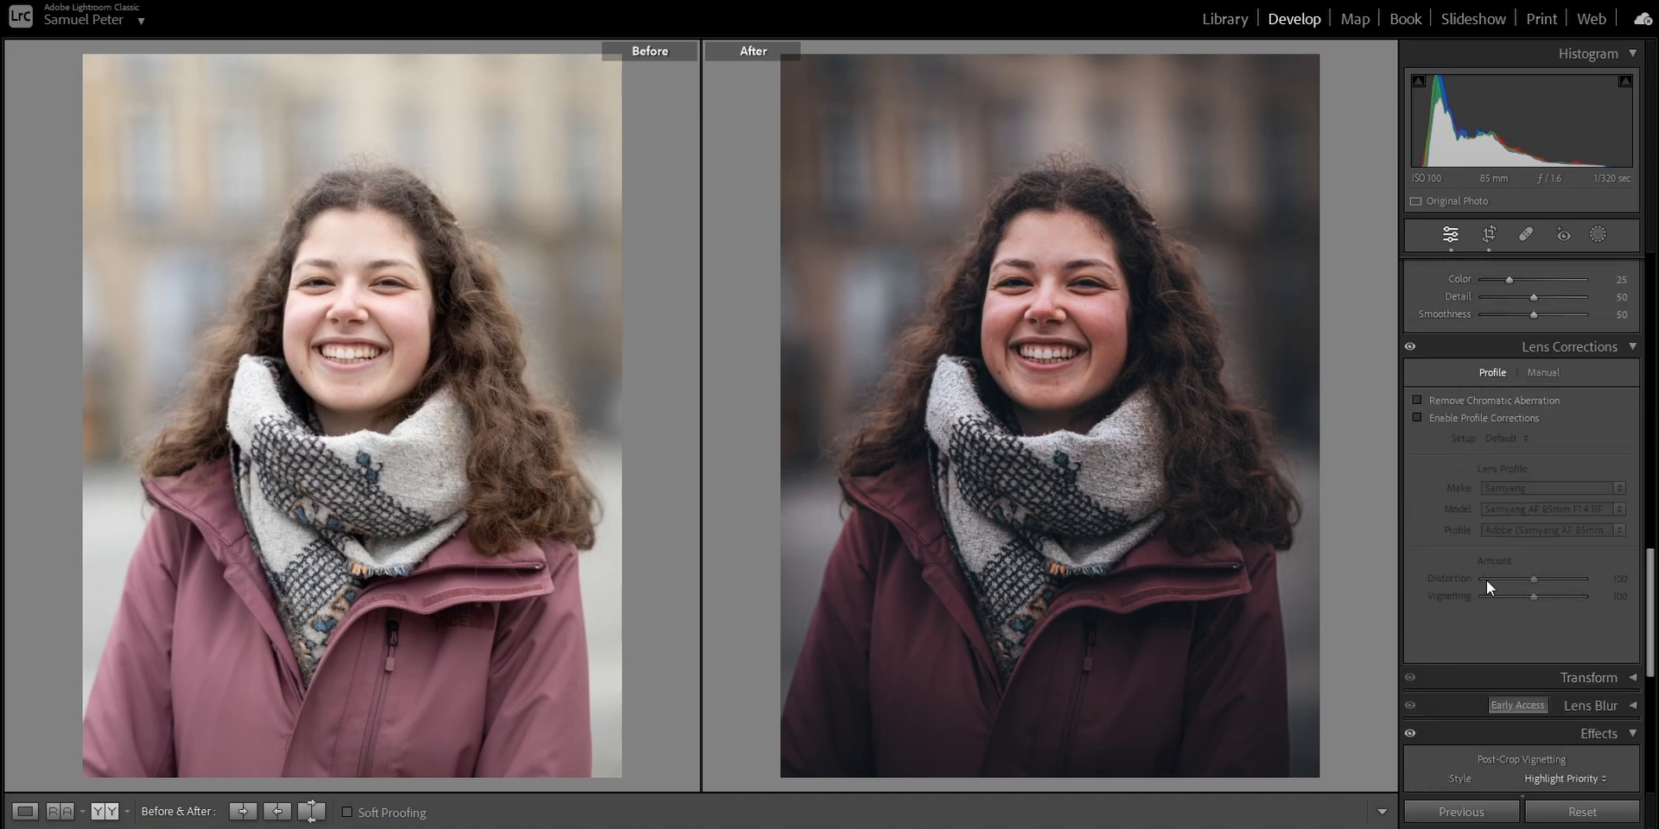
scroll(1495, 508, down, 3)
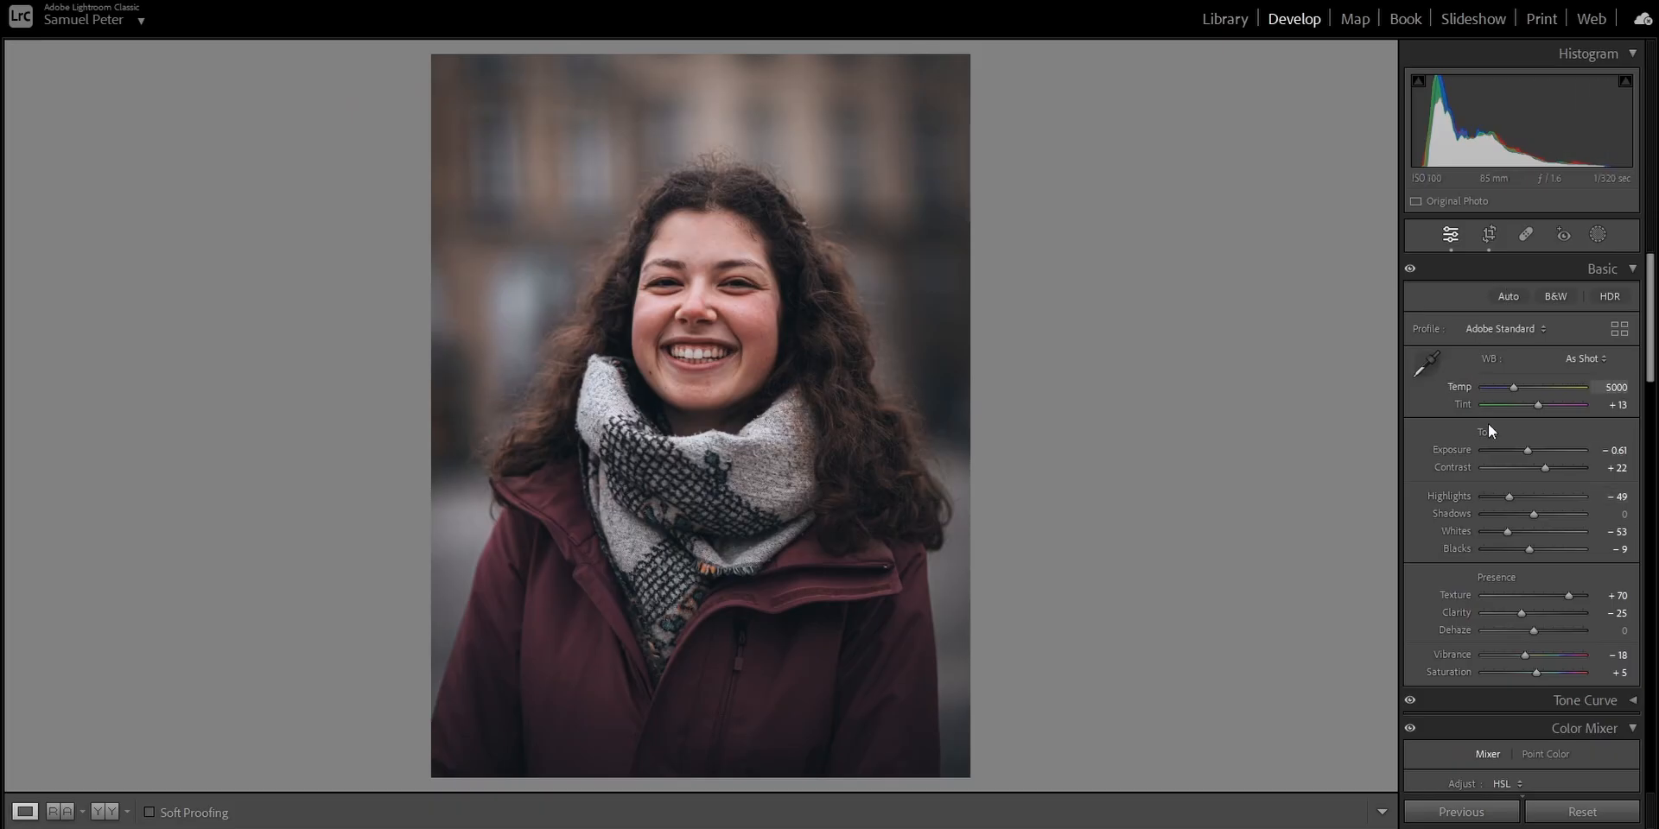
- Set Highlights and Whites to -100, Shadows to +100 and Exposure to -0.79 for the whole photo
drag(1509, 496, 1486, 537)
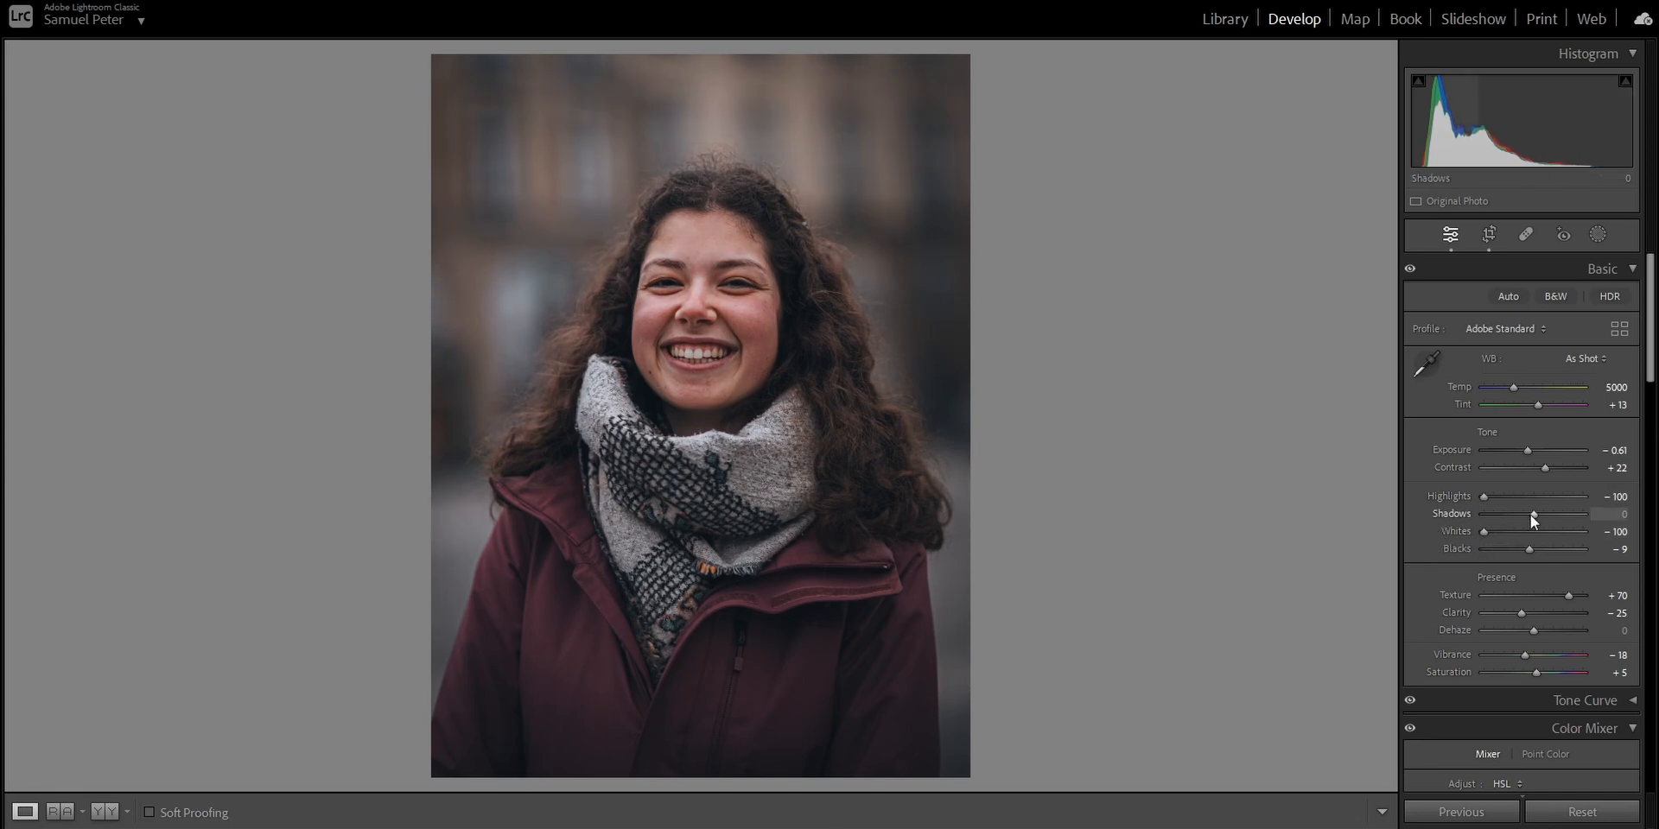
drag(1533, 515, 1613, 519)
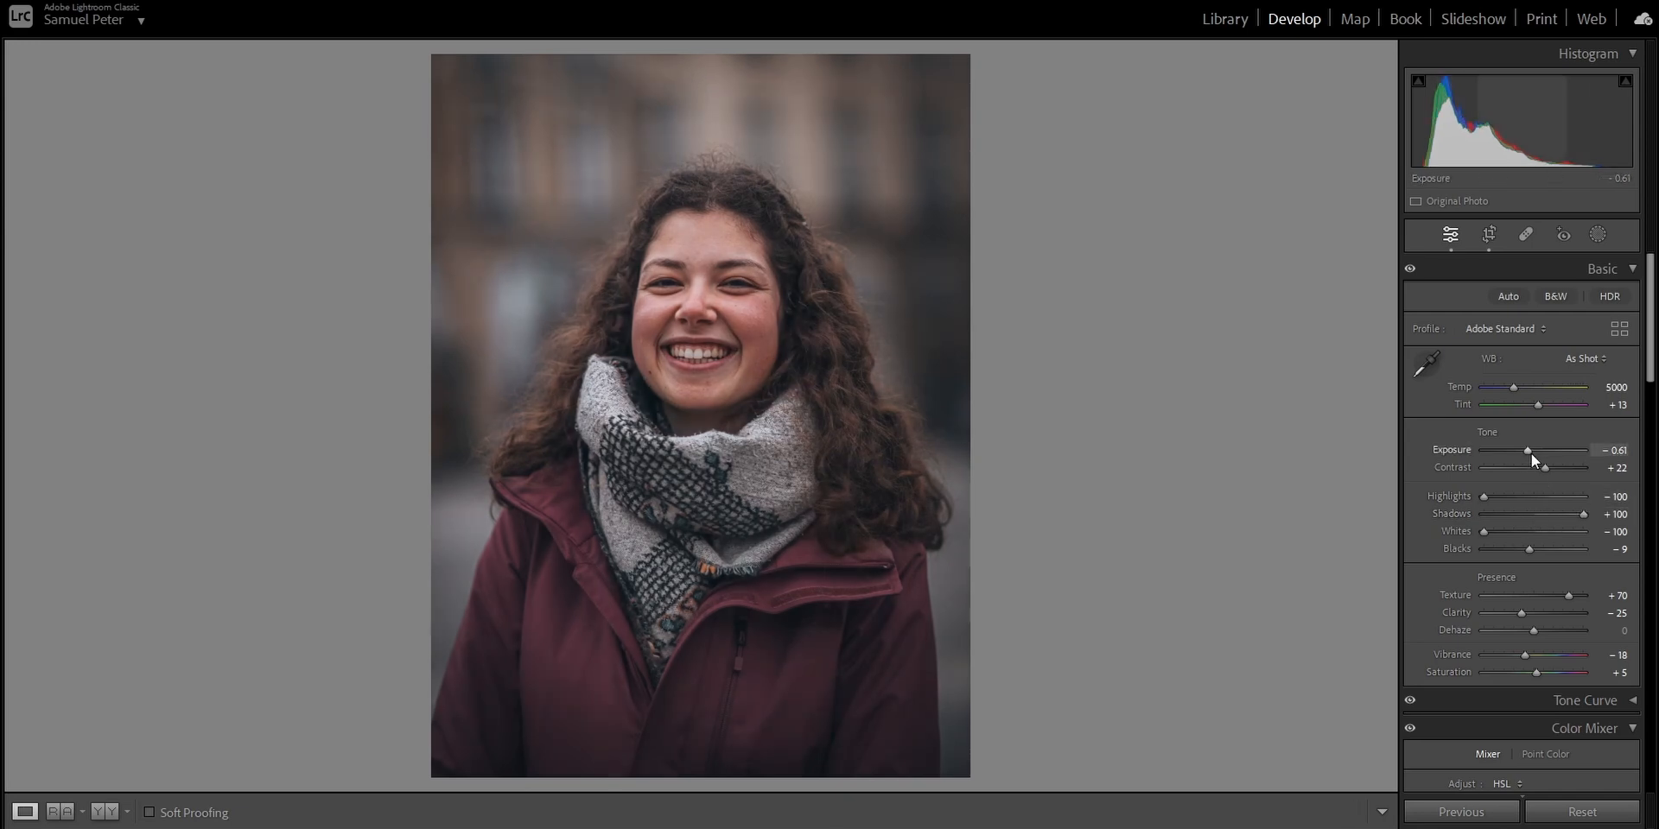
drag(1531, 454, 1528, 454)
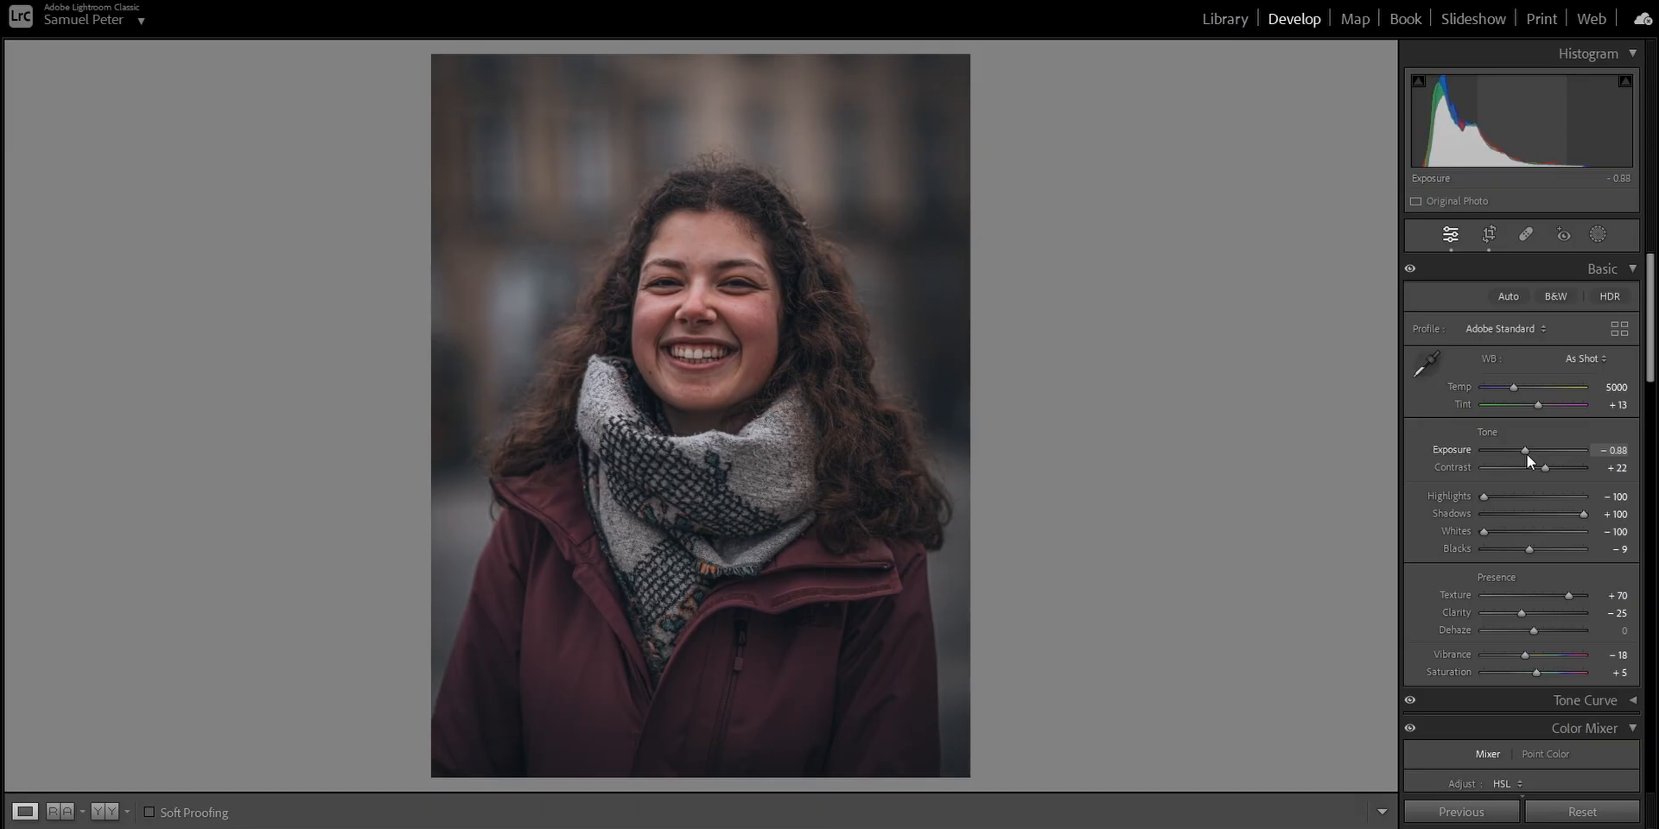
drag(1527, 455, 1526, 454)
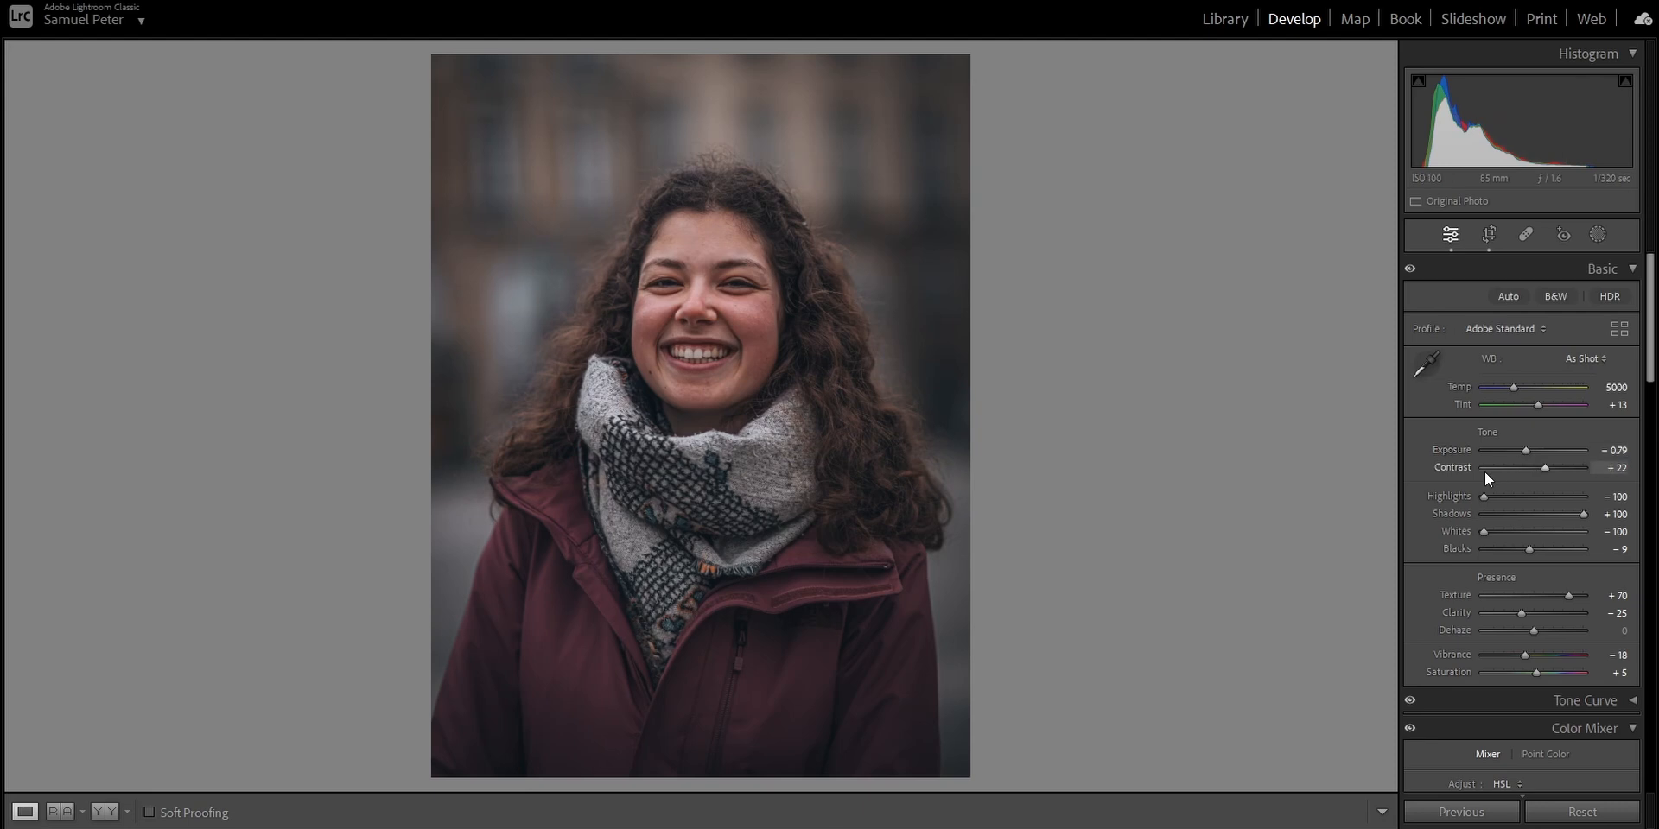
- Add a large radial gradient mask centred on the face and set its exposure to 0.50
click(1599, 235)
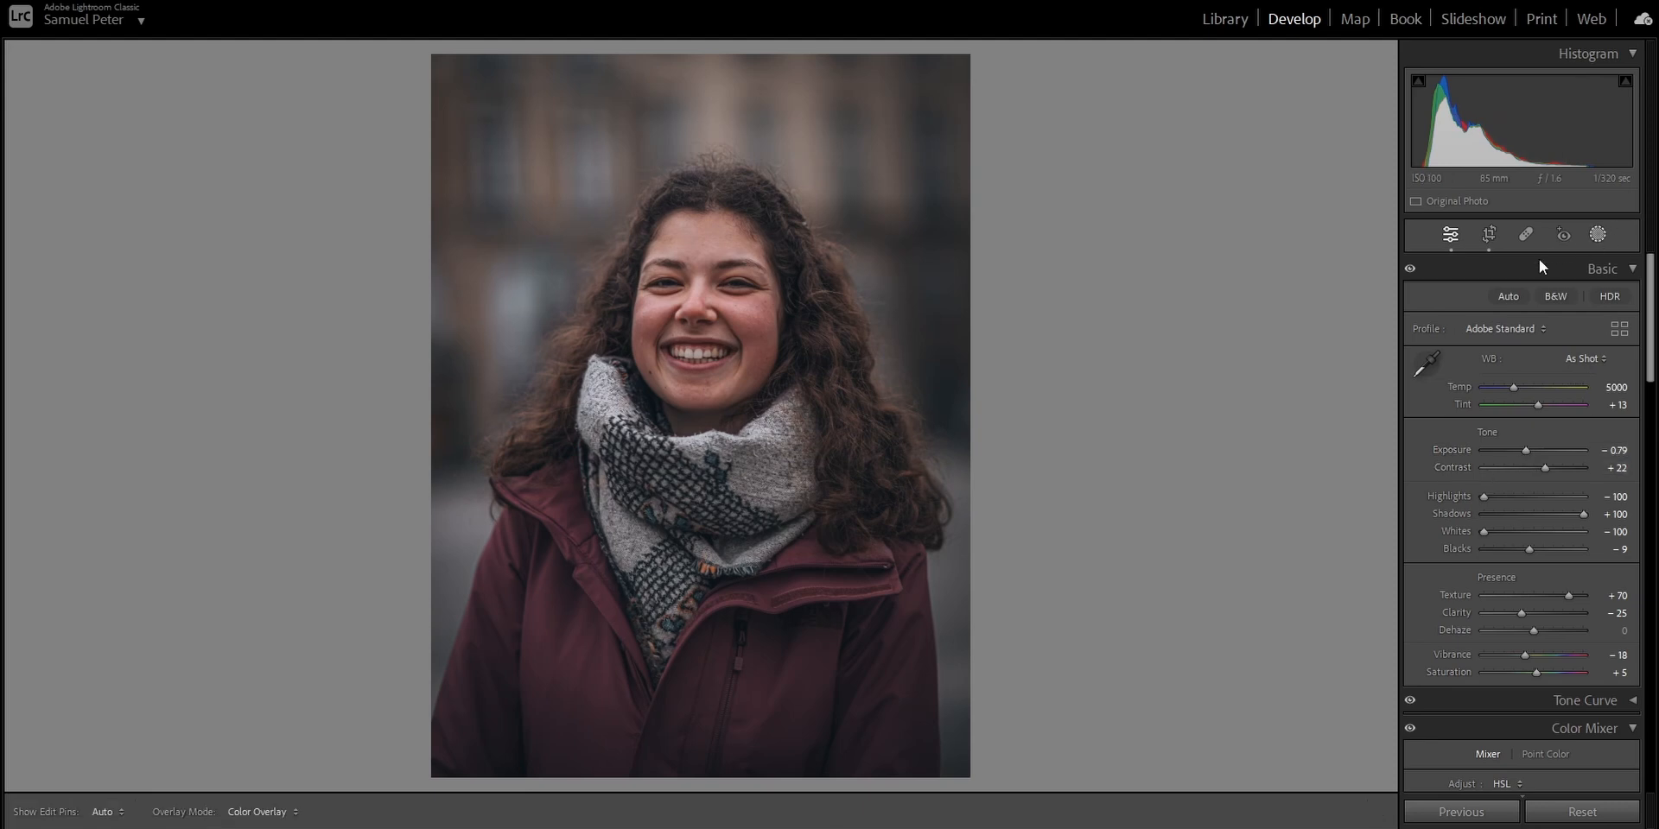
click(1474, 448)
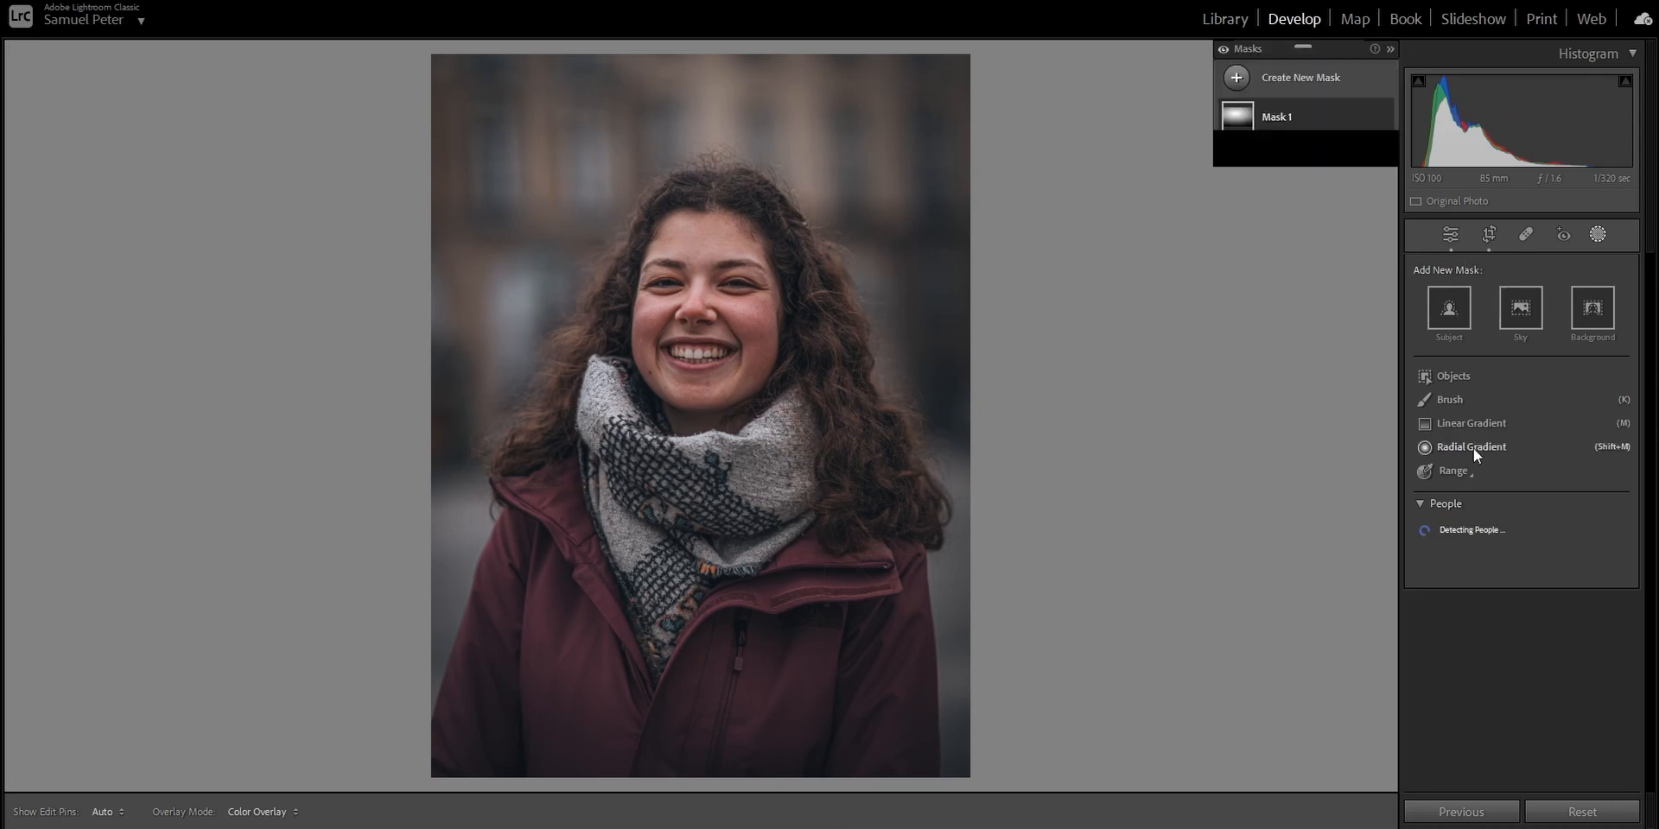
drag(696, 307, 940, 527)
drag(712, 332, 705, 306)
drag(770, 416, 766, 426)
drag(687, 535, 684, 592)
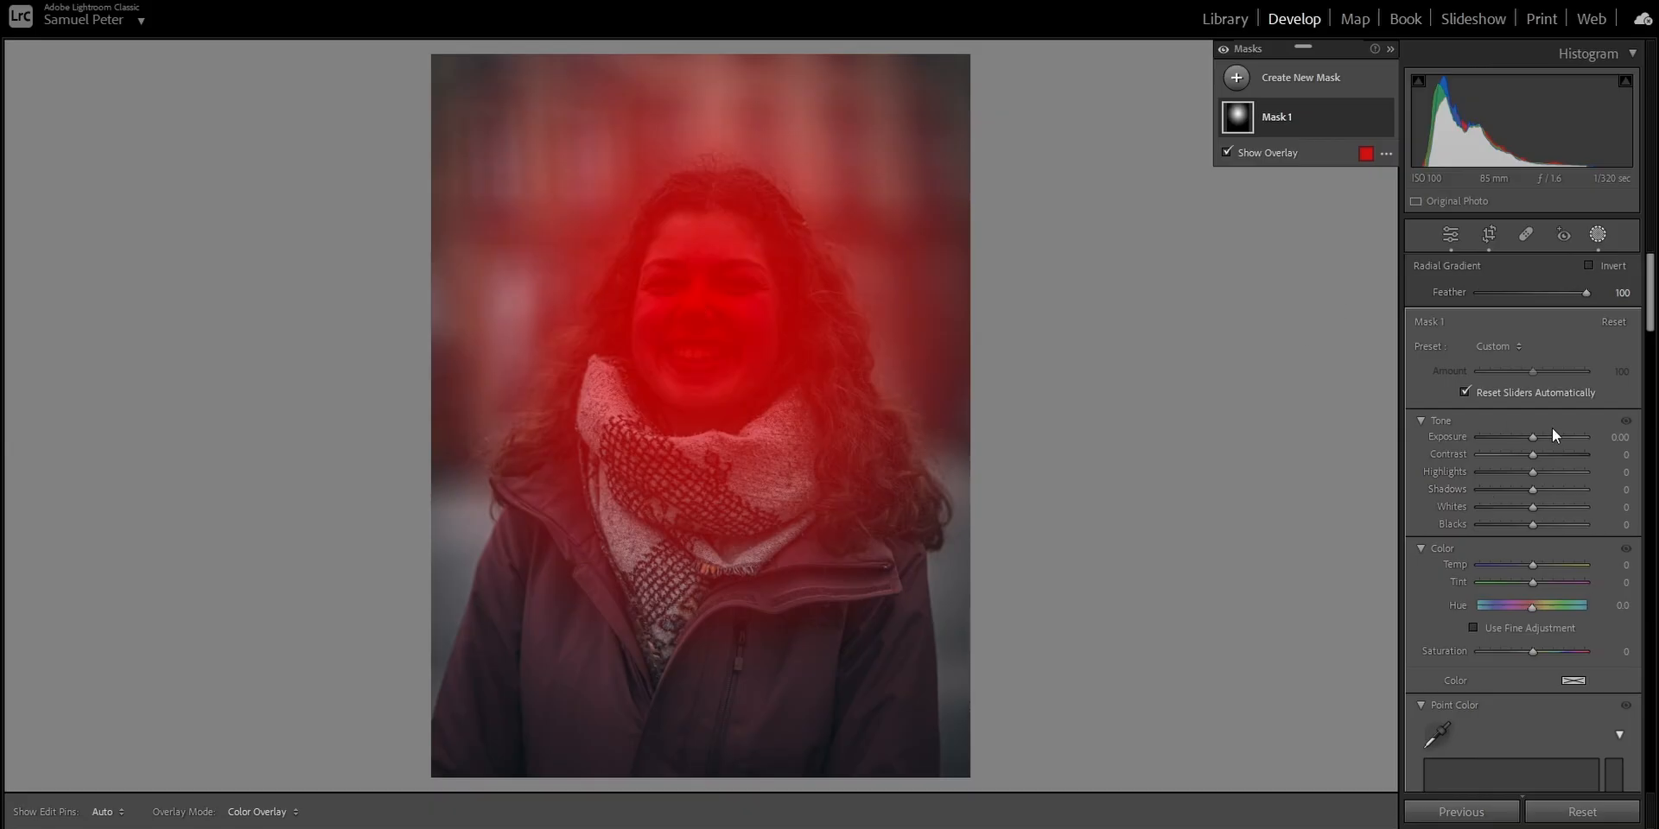
drag(1533, 438, 1540, 438)
click(1384, 119)
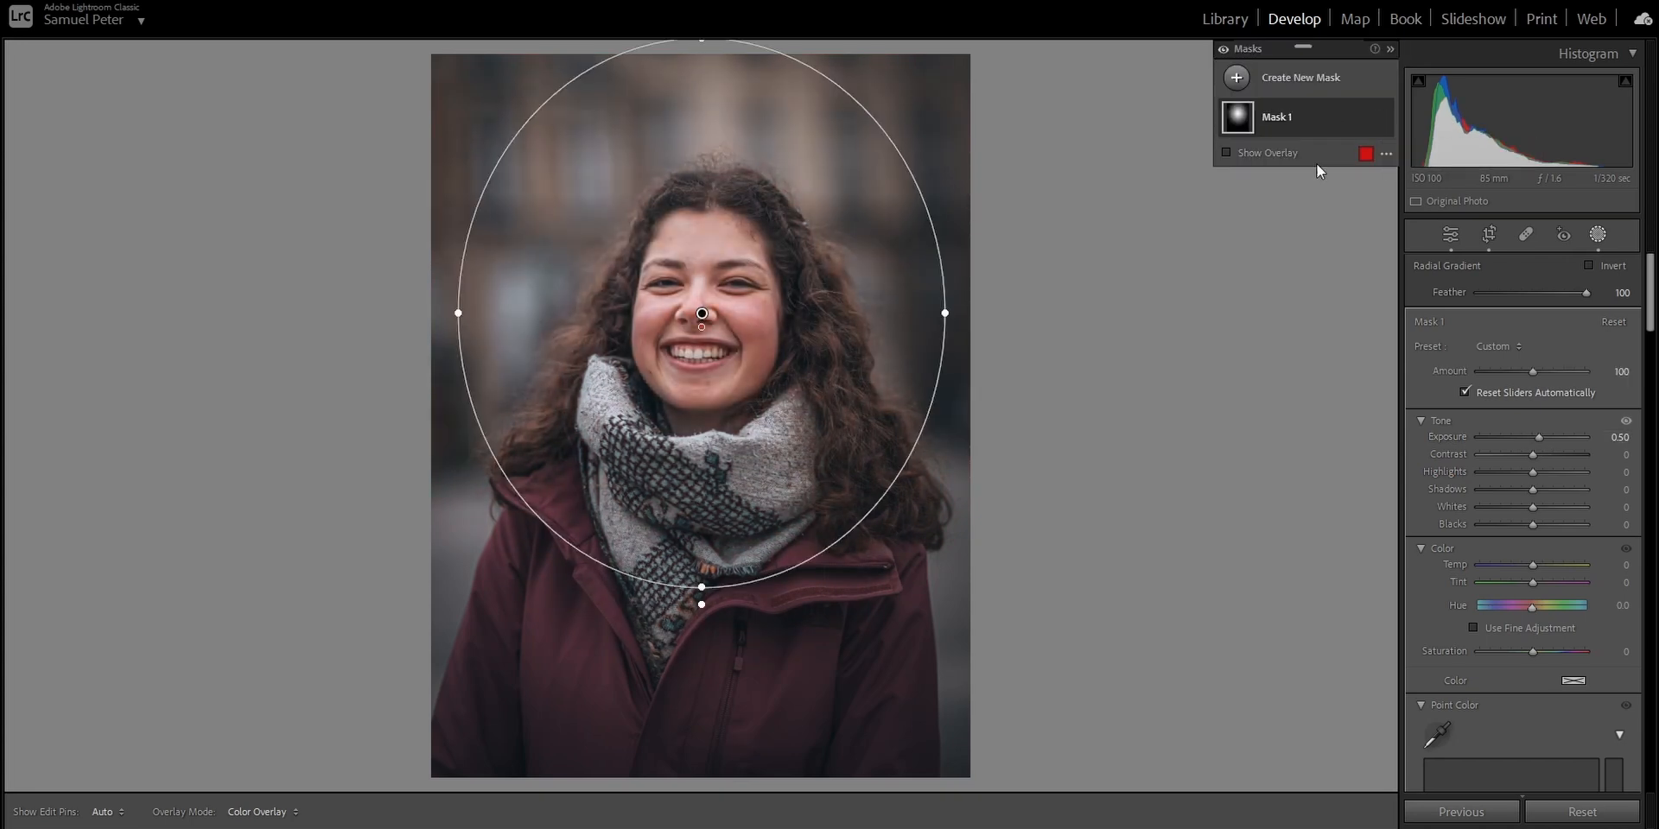
- Duplicate and invert the radial mask, lowering the exposure and blacks around the face
right_click(1367, 112)
click(1429, 170)
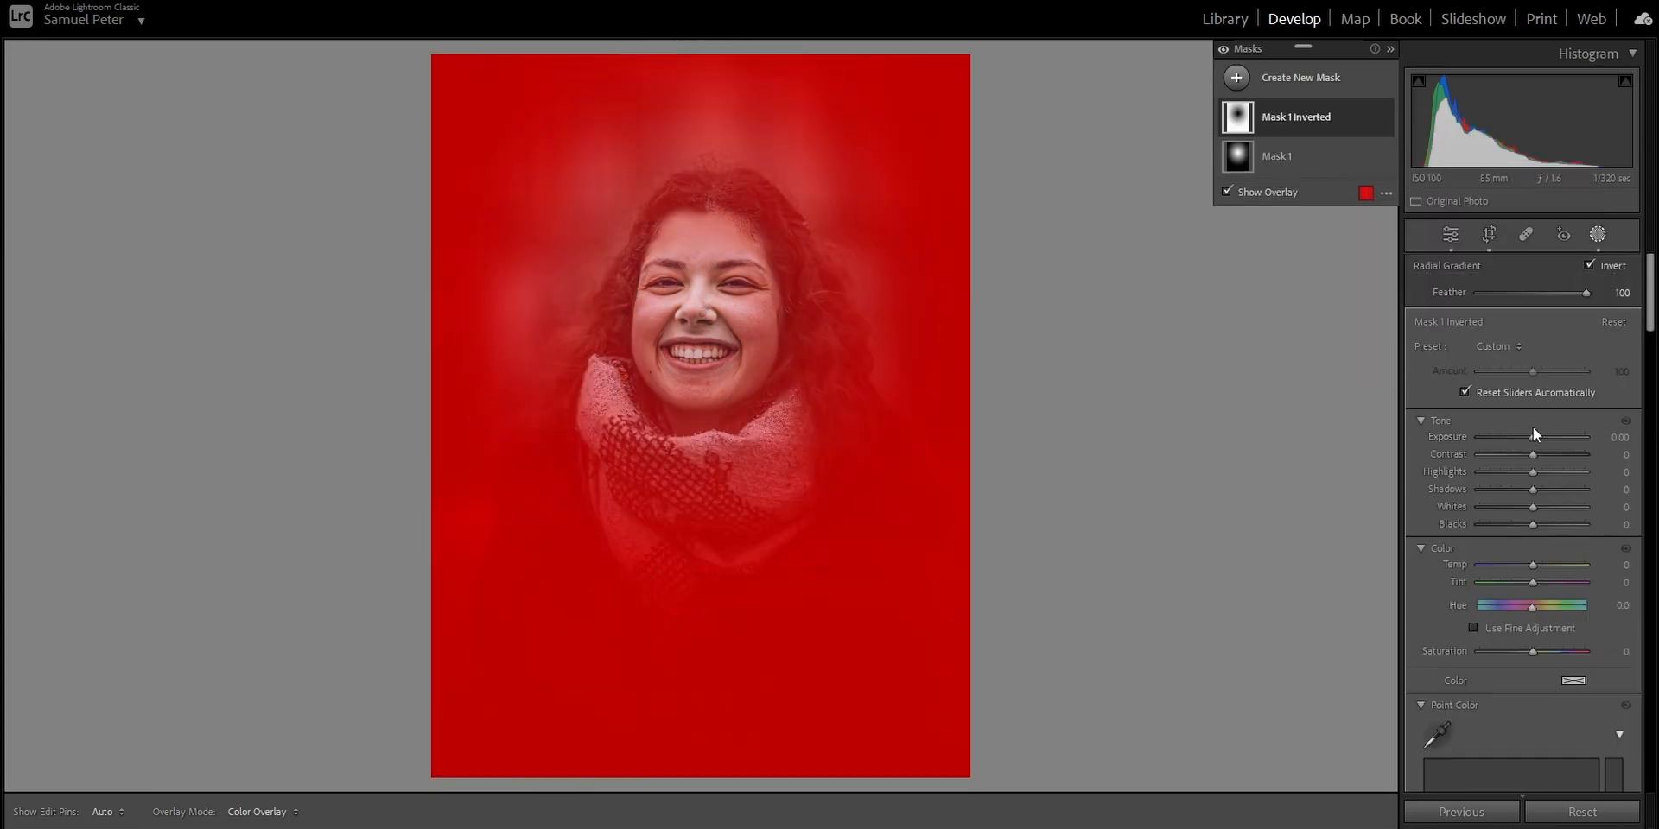
drag(1531, 439, 1525, 442)
drag(1533, 527, 1527, 530)
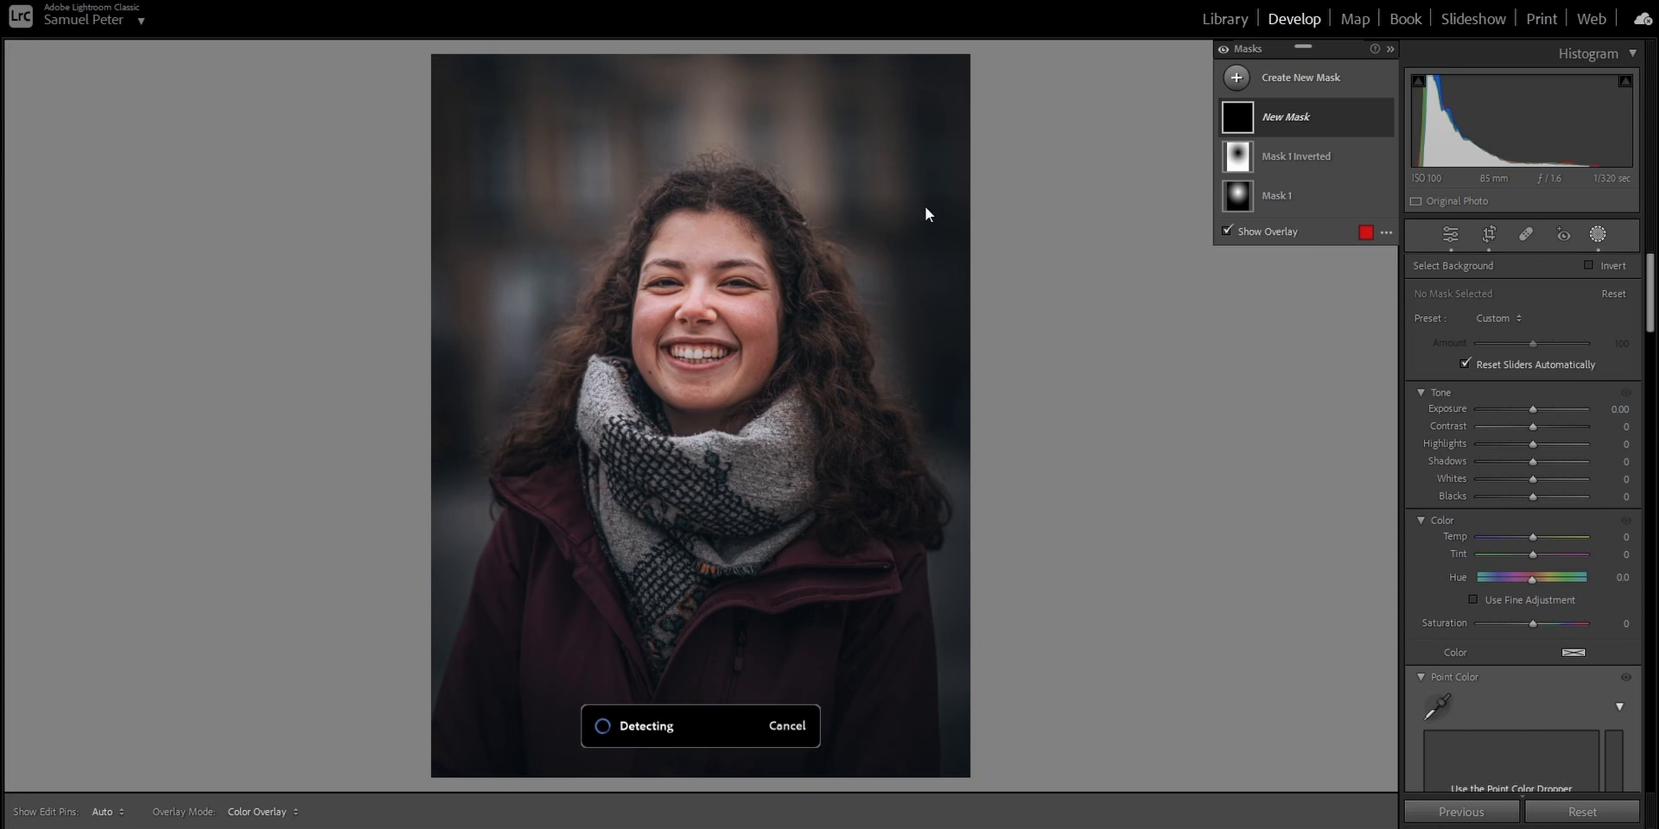
- Set the background mask's exposure to -0.43 and compare the photo with all masks off and on
click(1534, 412)
drag(1534, 412, 1528, 412)
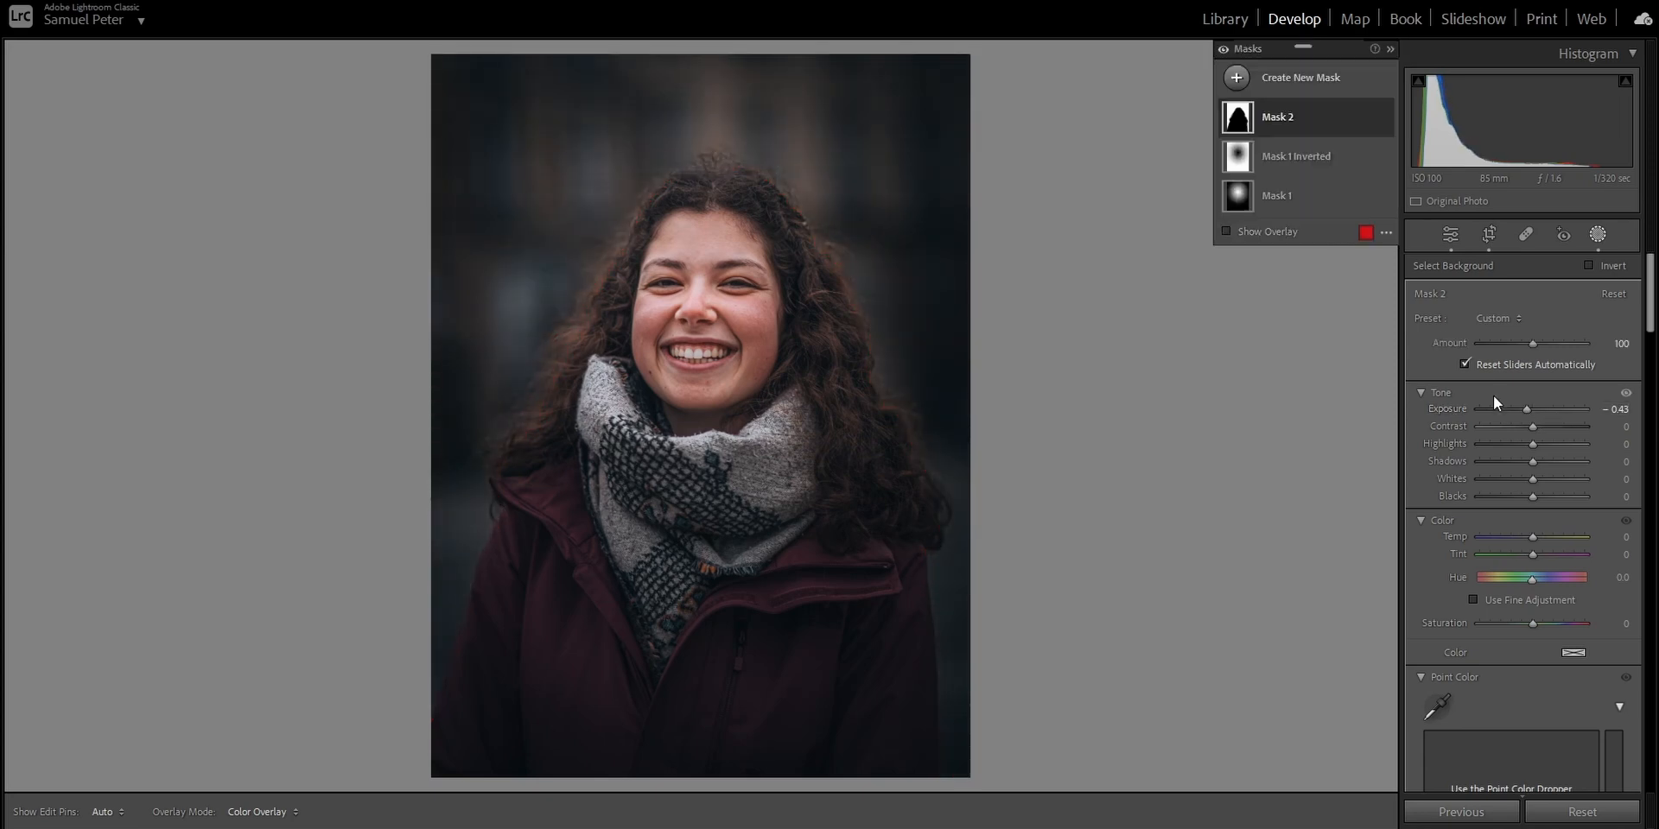
click(1222, 51)
click(1222, 50)
- Enhance the eye sclera, iris and pupil mask with Shadows 100, Whites 17 and Texture 100
click(1300, 78)
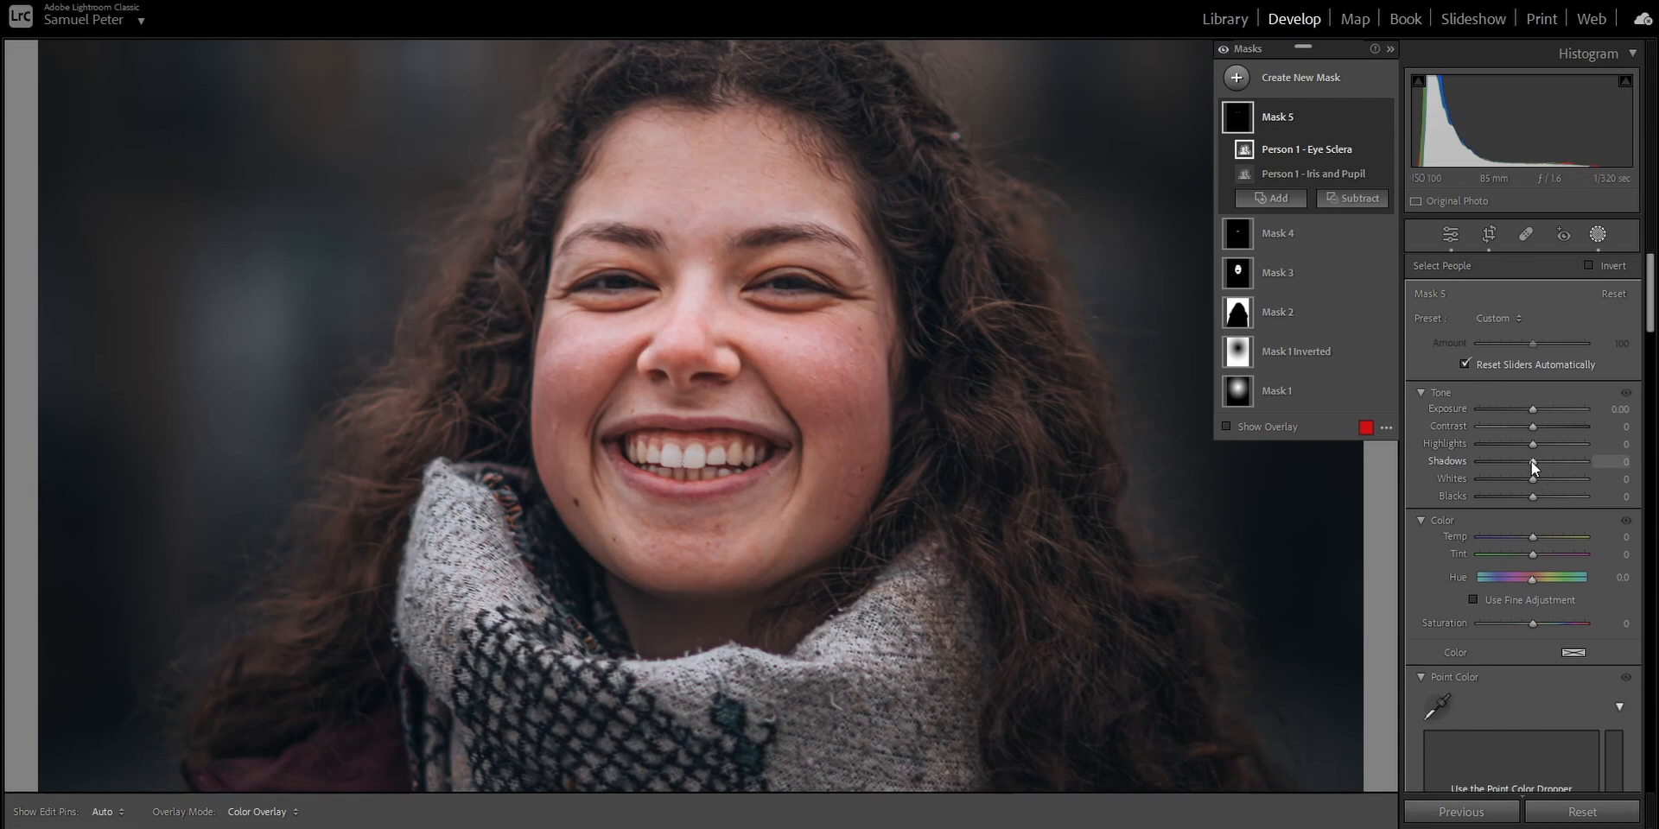
mouse_move(1531, 461)
mouse_down()
mouse_move(1628, 468)
mouse_move(1533, 479)
mouse_move(1542, 488)
mouse_up()
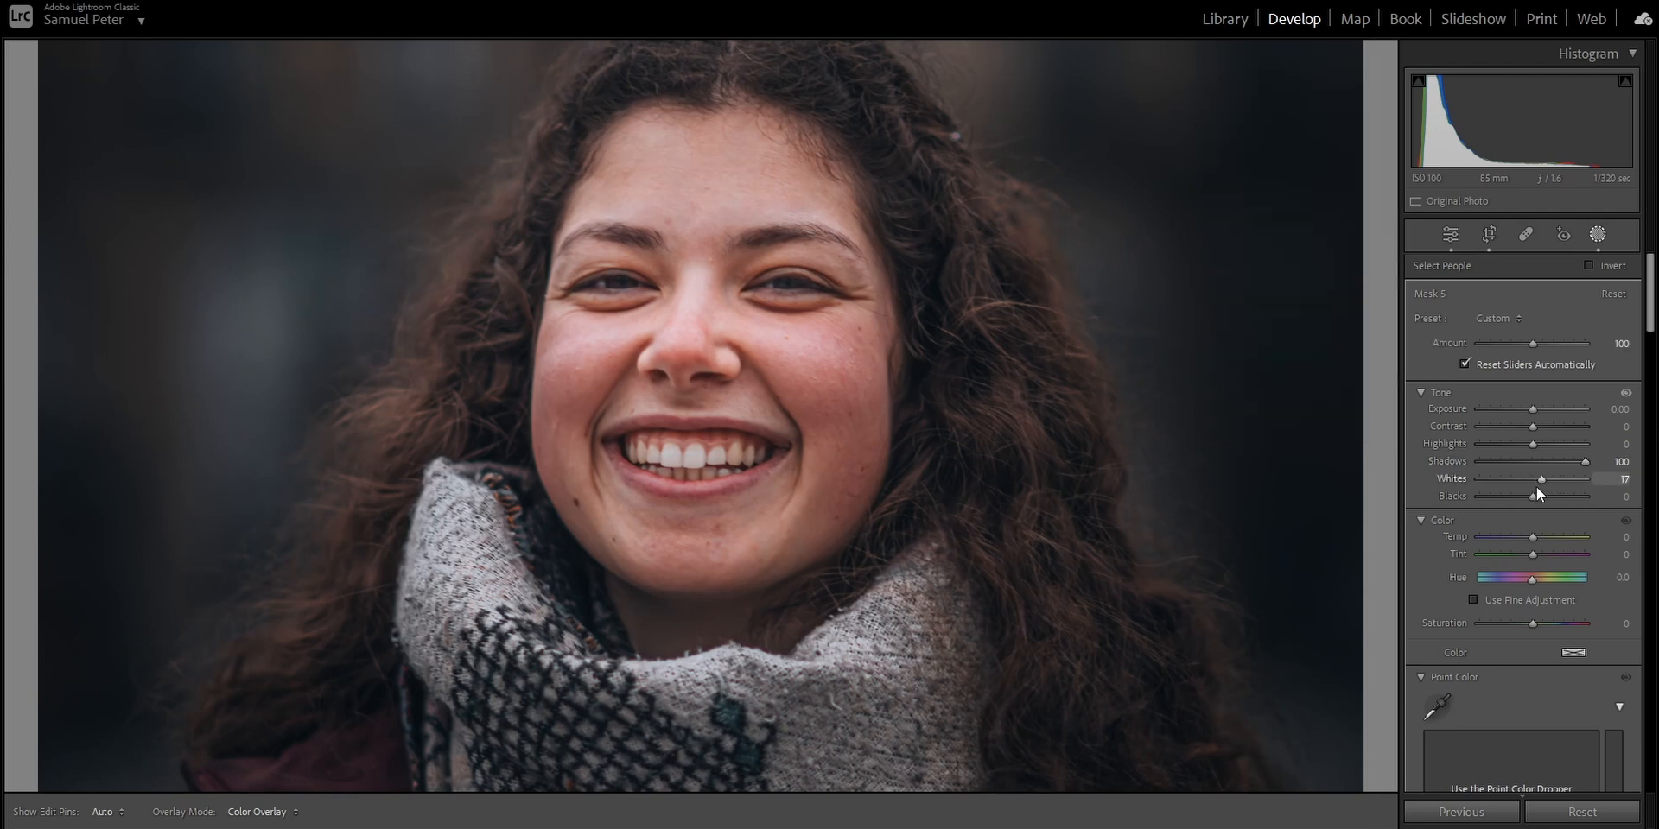
drag(1536, 486, 1536, 485)
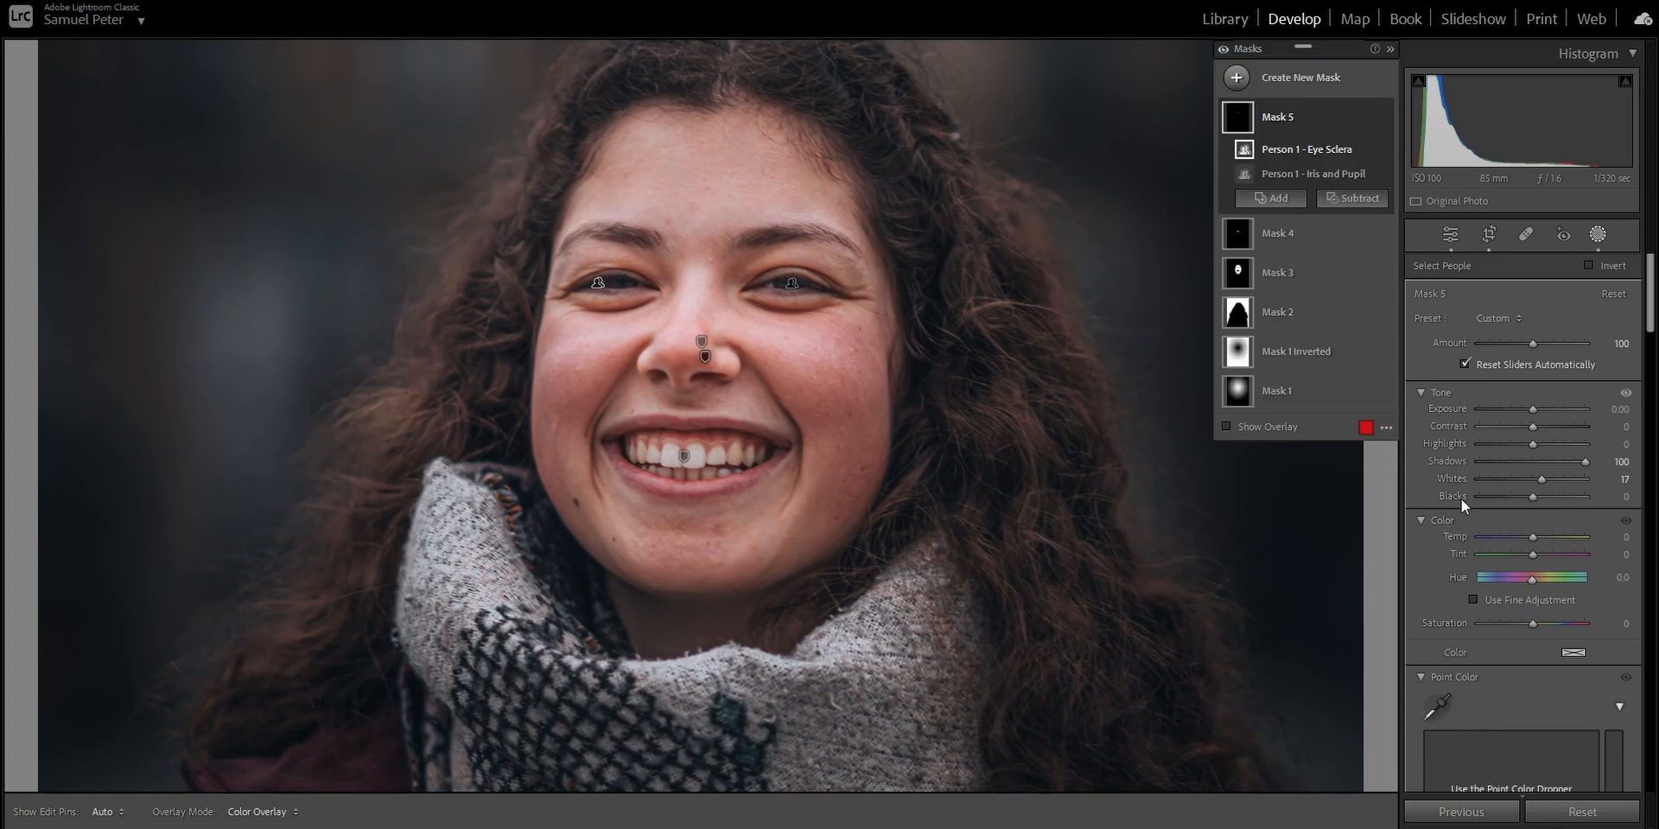
scroll(1462, 499, down, 3)
scroll(1460, 496, down, 10)
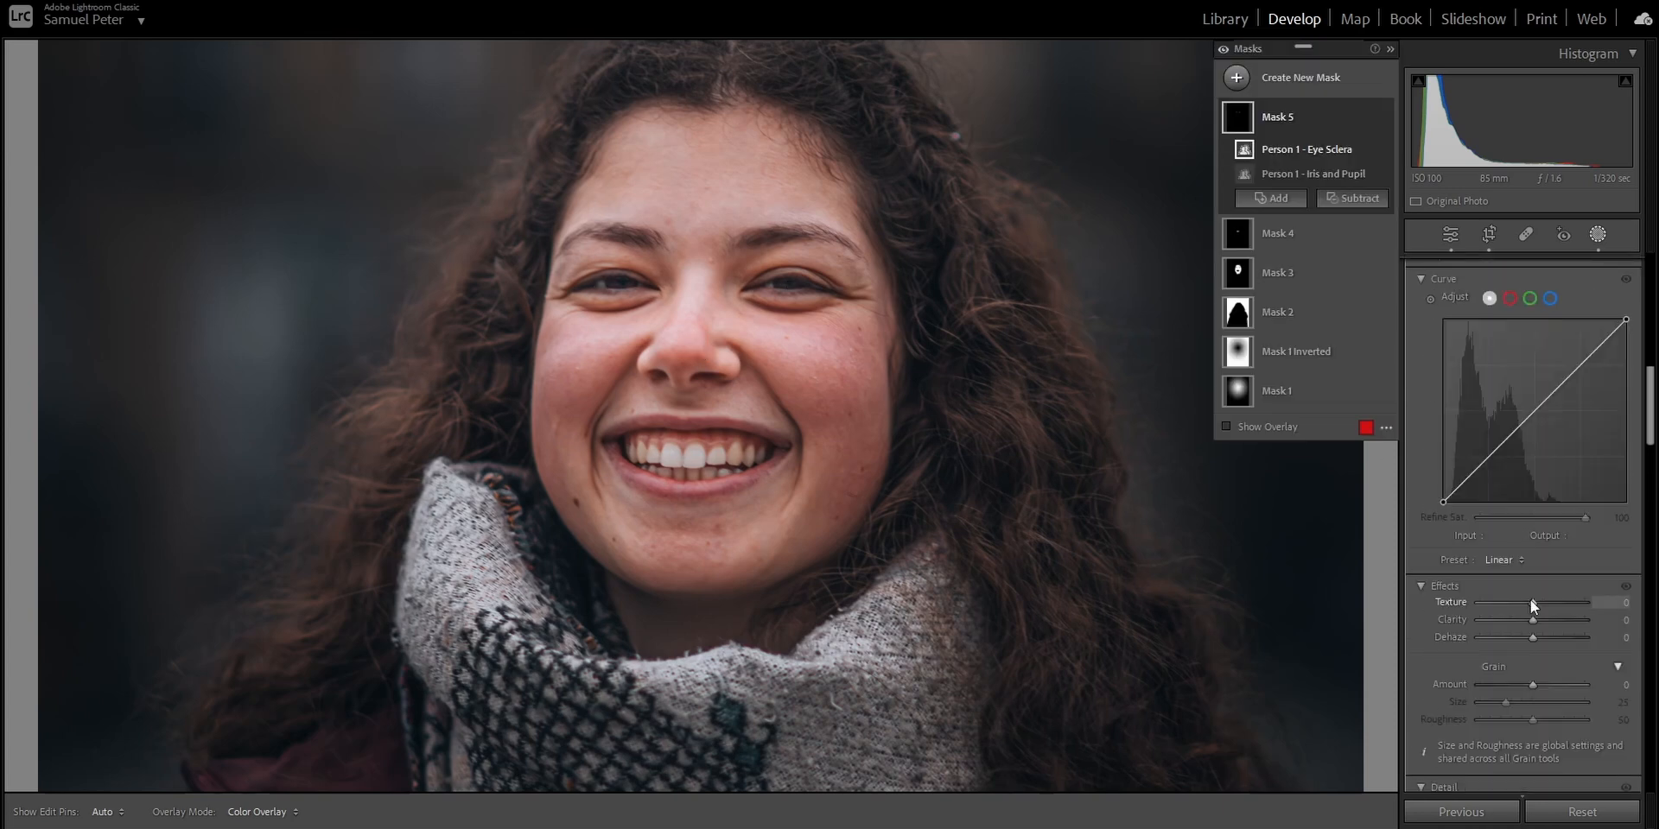
drag(1531, 600, 1590, 601)
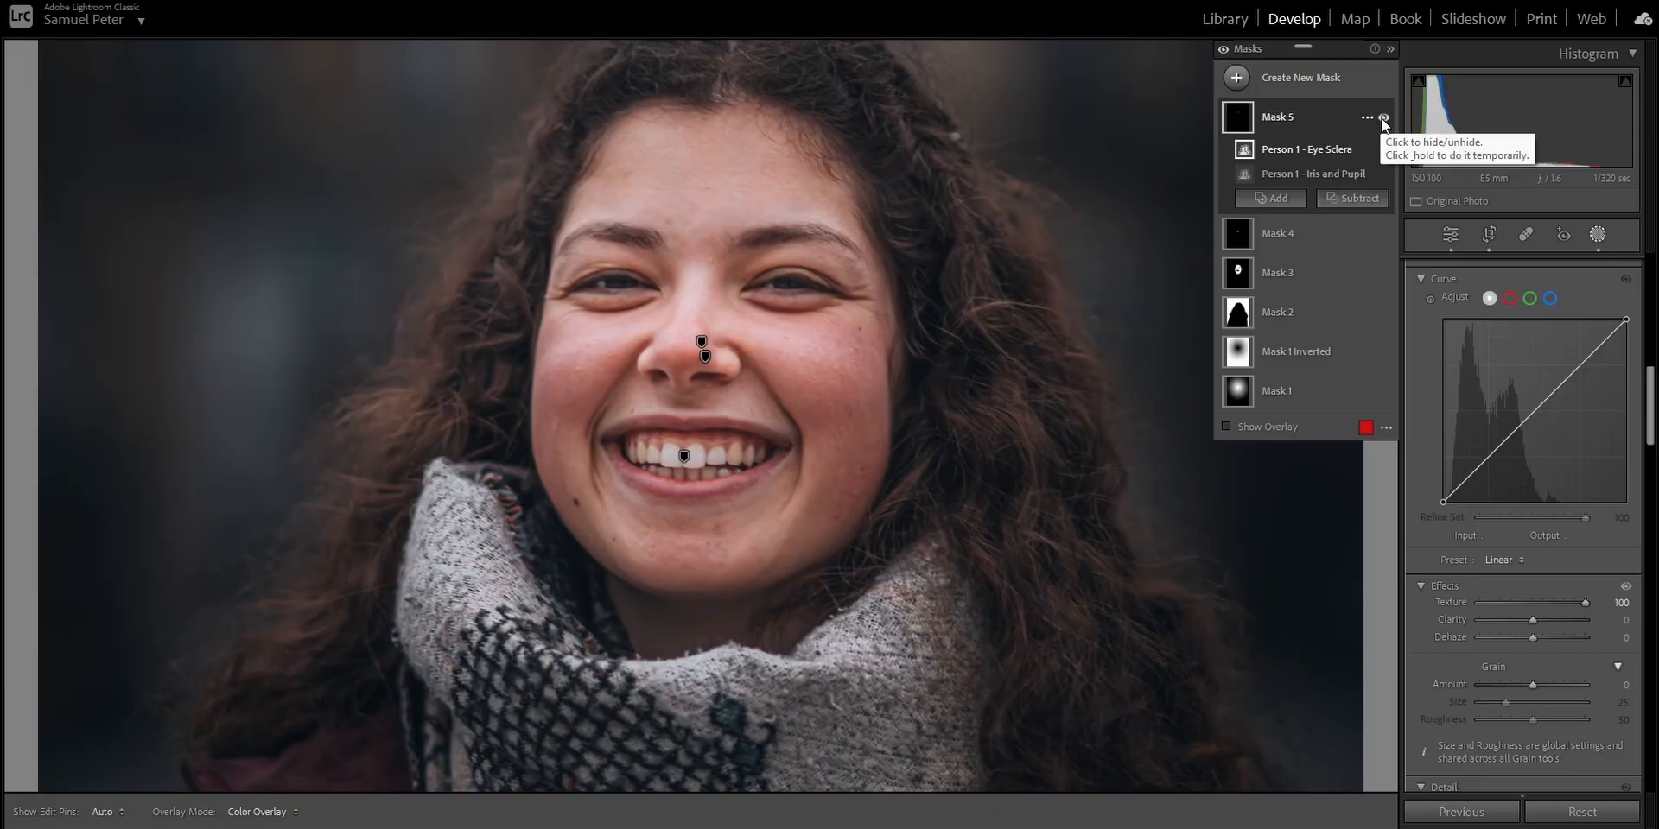
click(1383, 117)
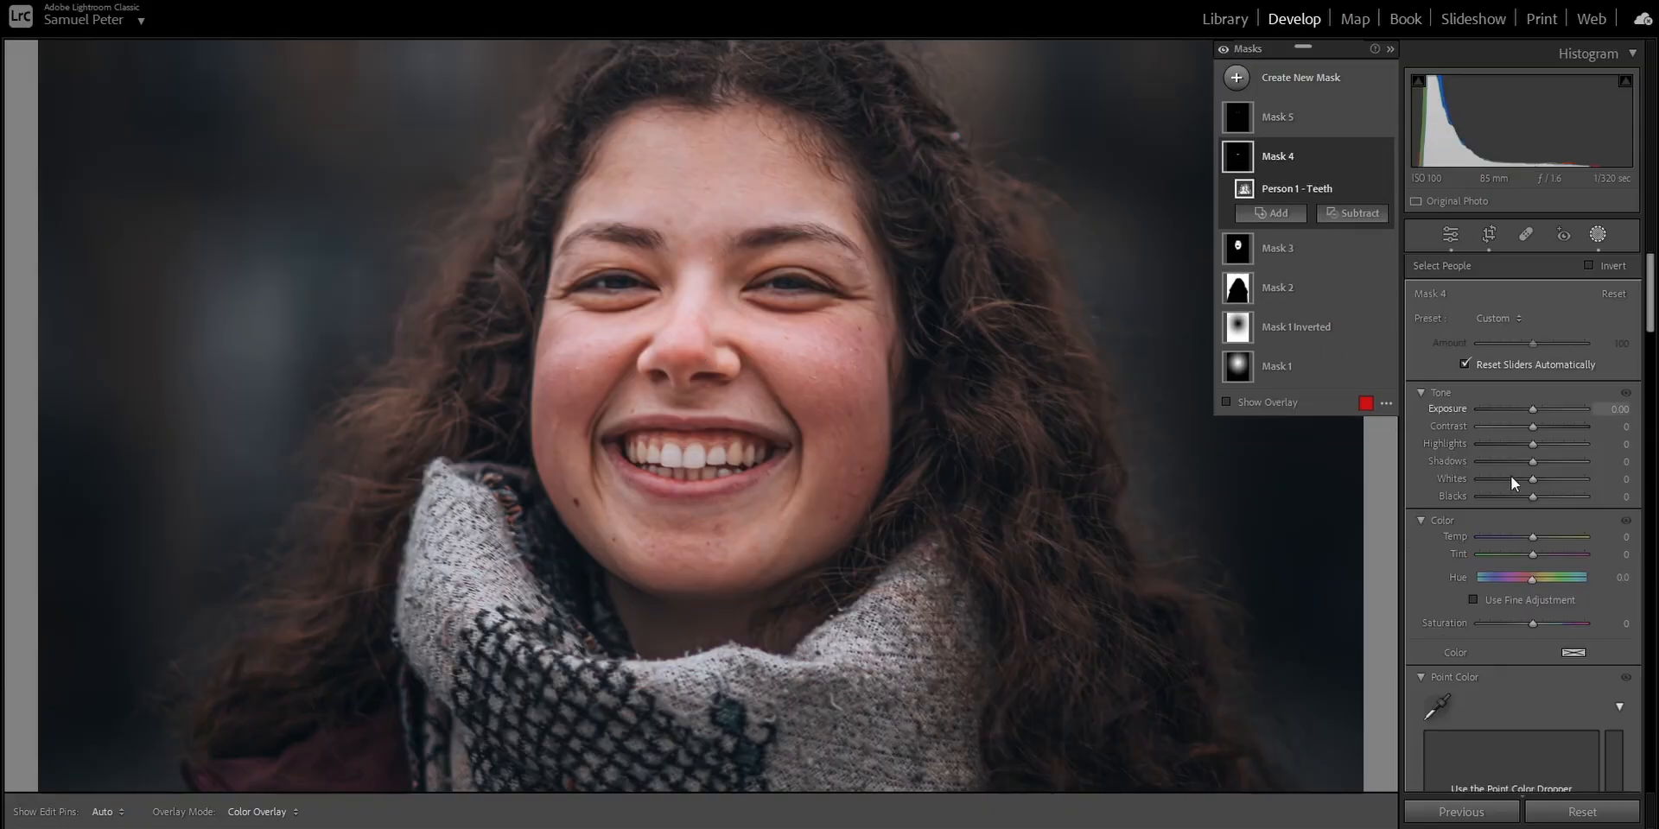
- Whiten the teeth mask by setting Saturation to -36 and Whites to about 4
scroll(1510, 480, down, 2)
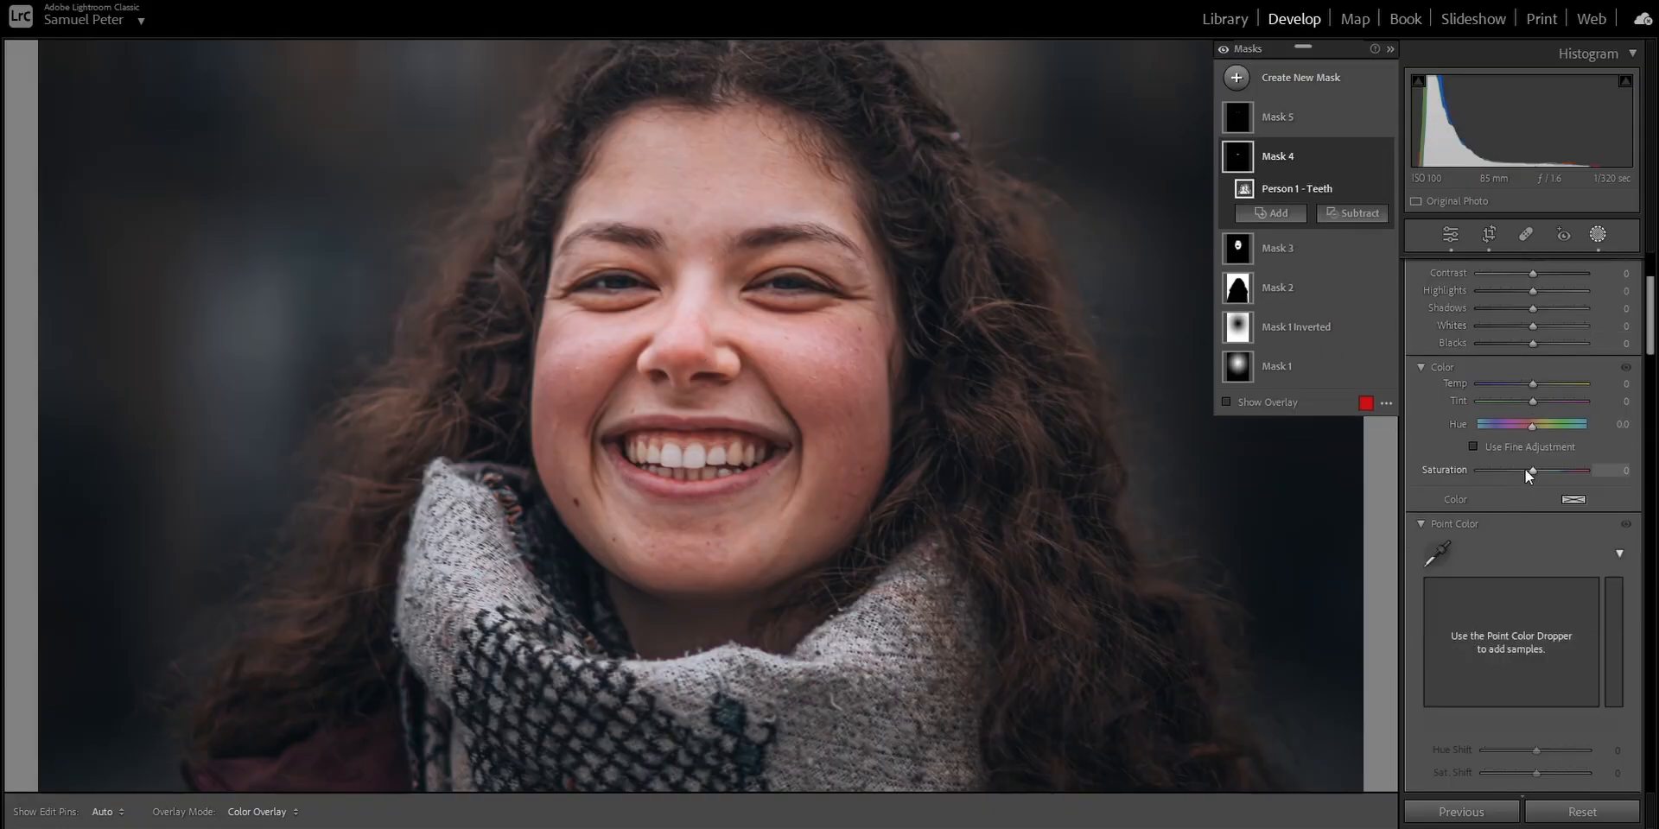
drag(1526, 469, 1523, 469)
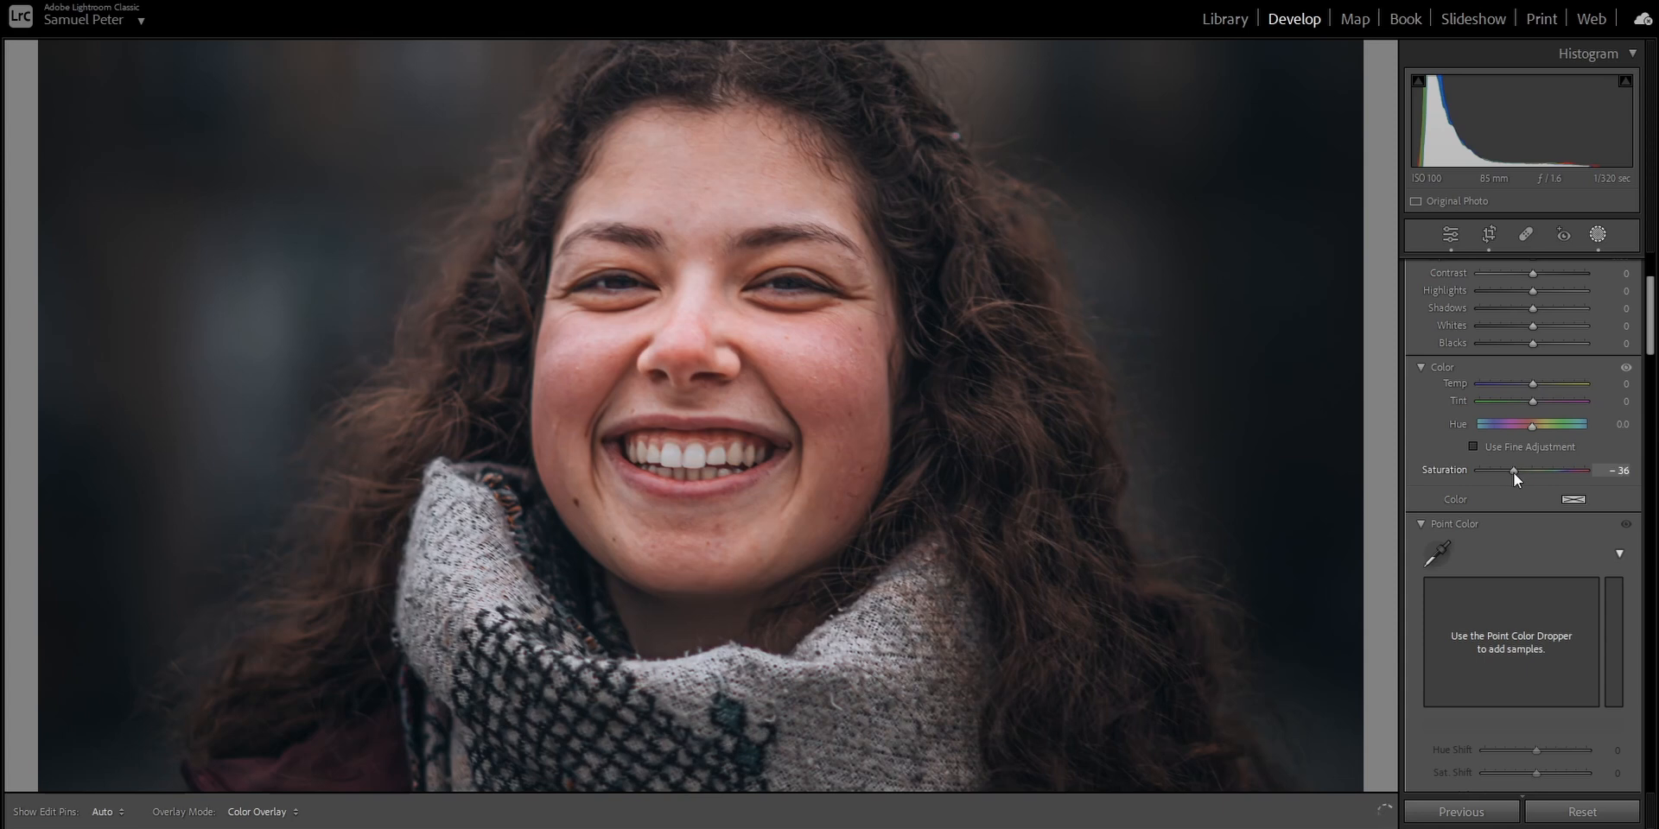
drag(1534, 327, 1533, 327)
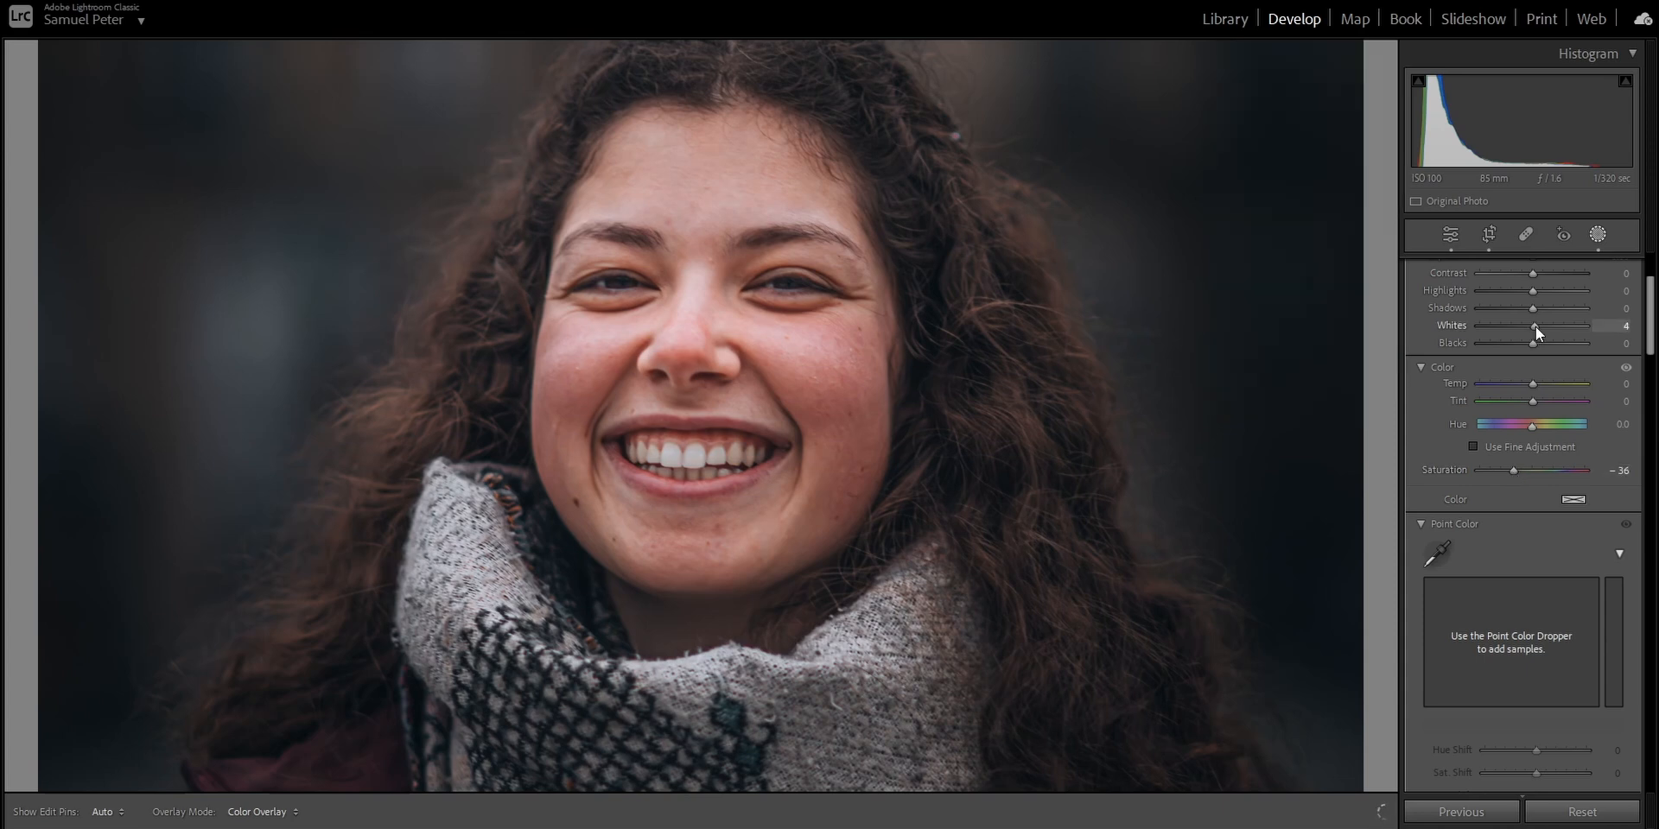
- Raise the shadows and set Texture to -65 on the face and body skin mask, comparing the photo without masks
click(1287, 250)
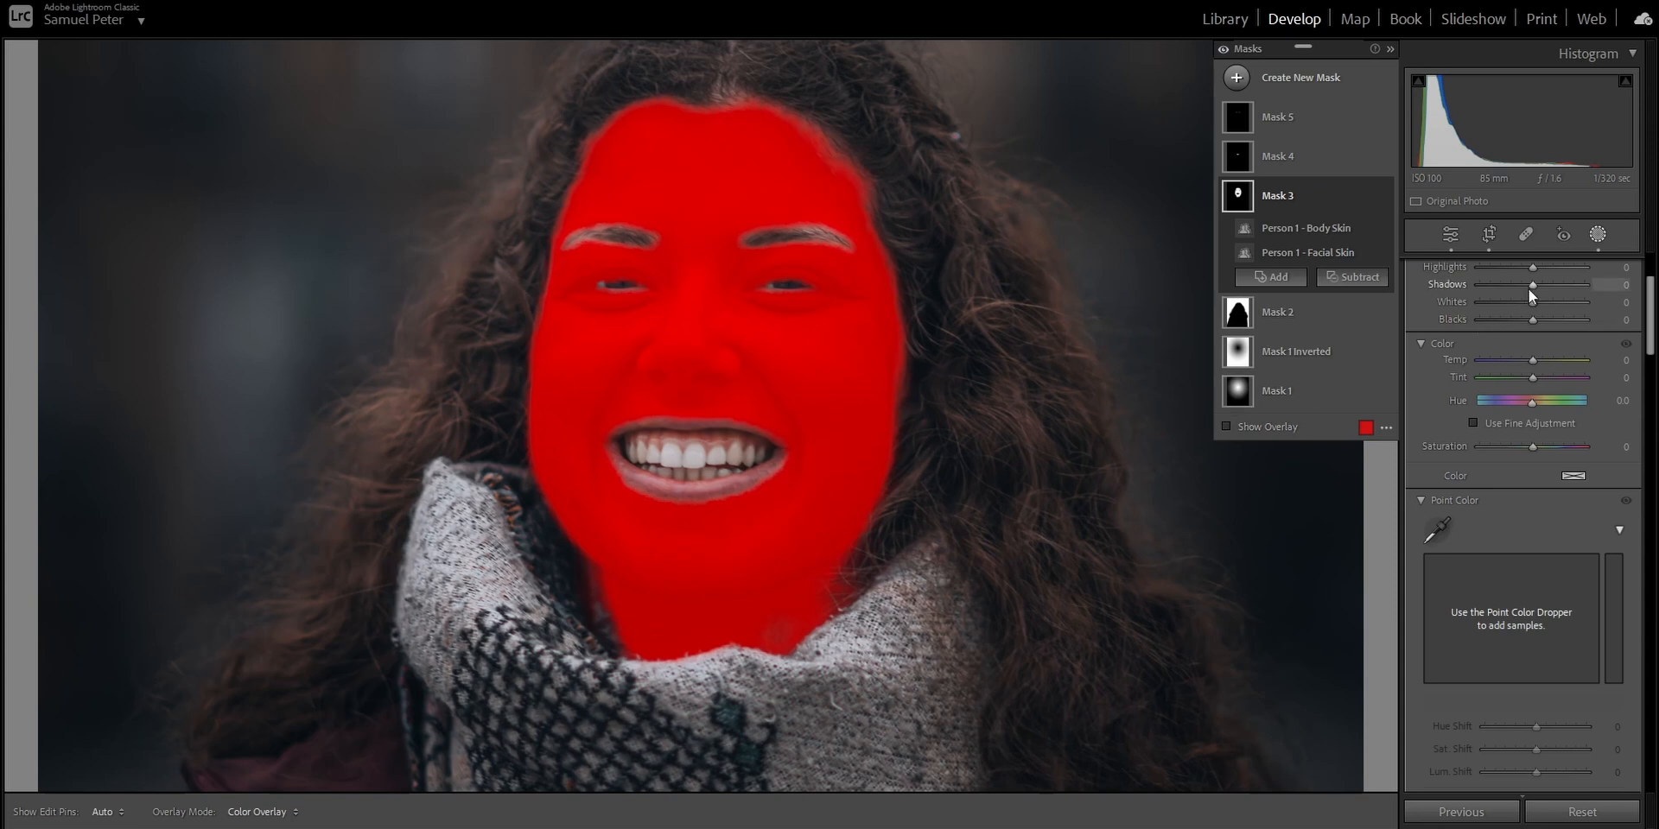
key(o)
drag(1534, 288, 1557, 288)
scroll(1470, 439, down, 8)
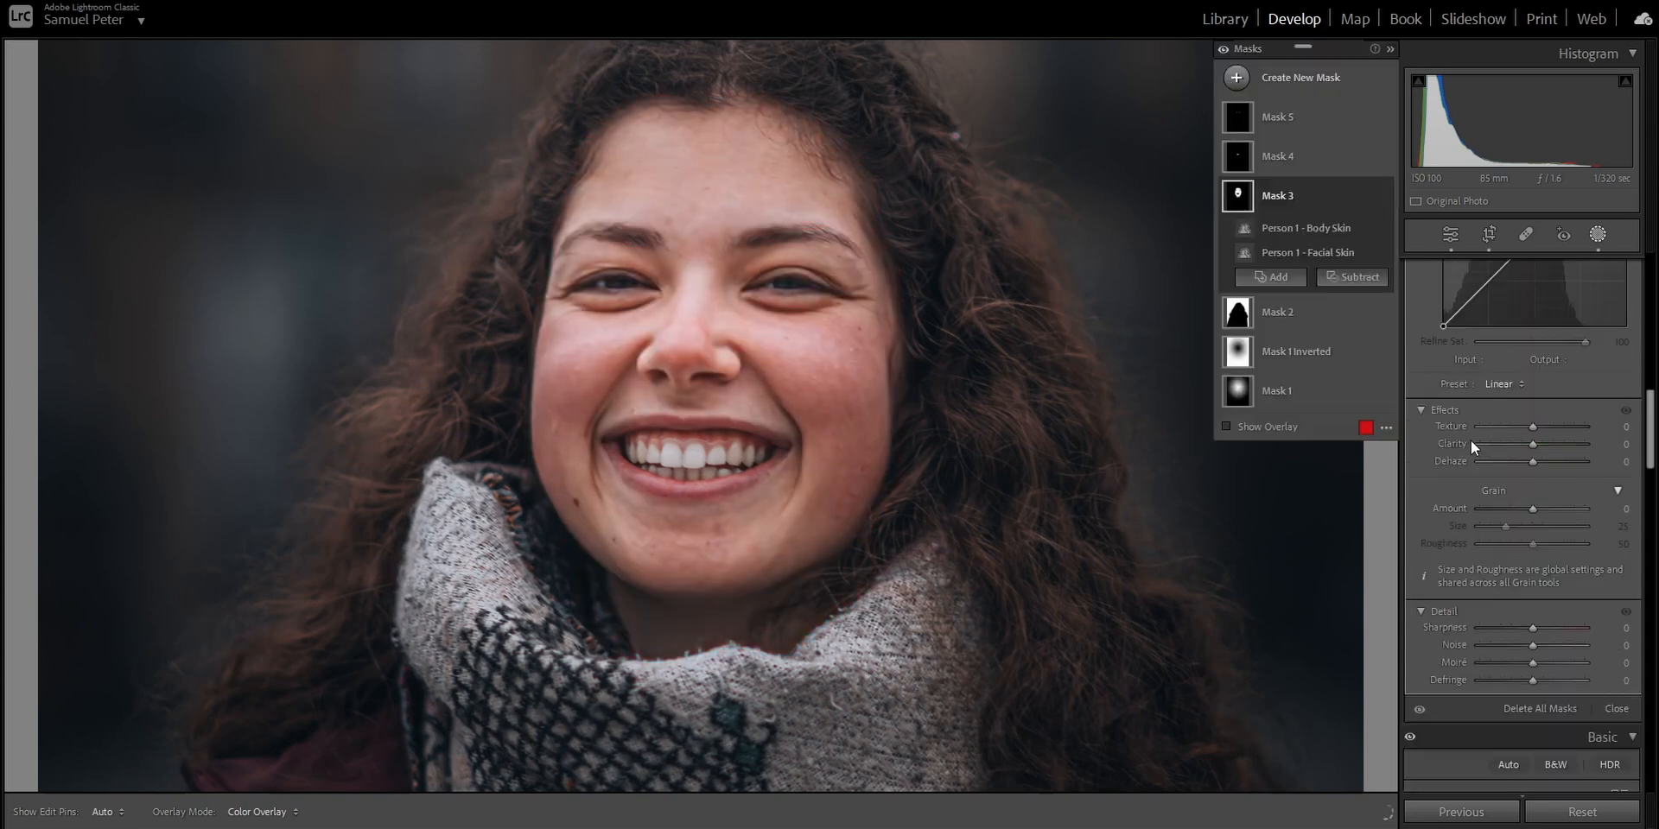
drag(1534, 424, 1498, 432)
key(z)
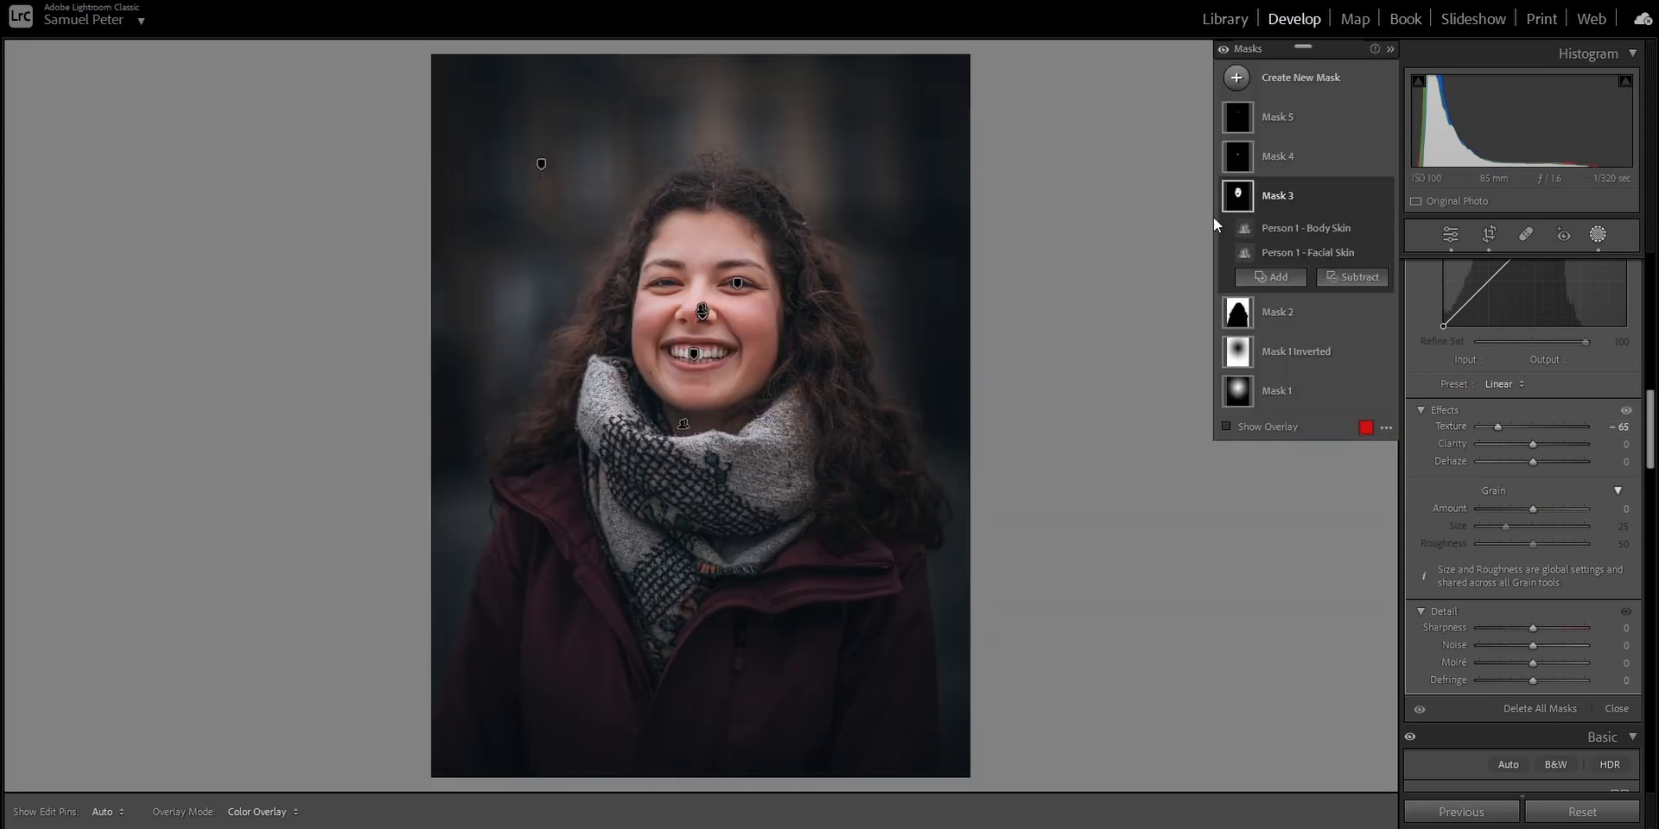
click(1222, 50)
click(1223, 50)
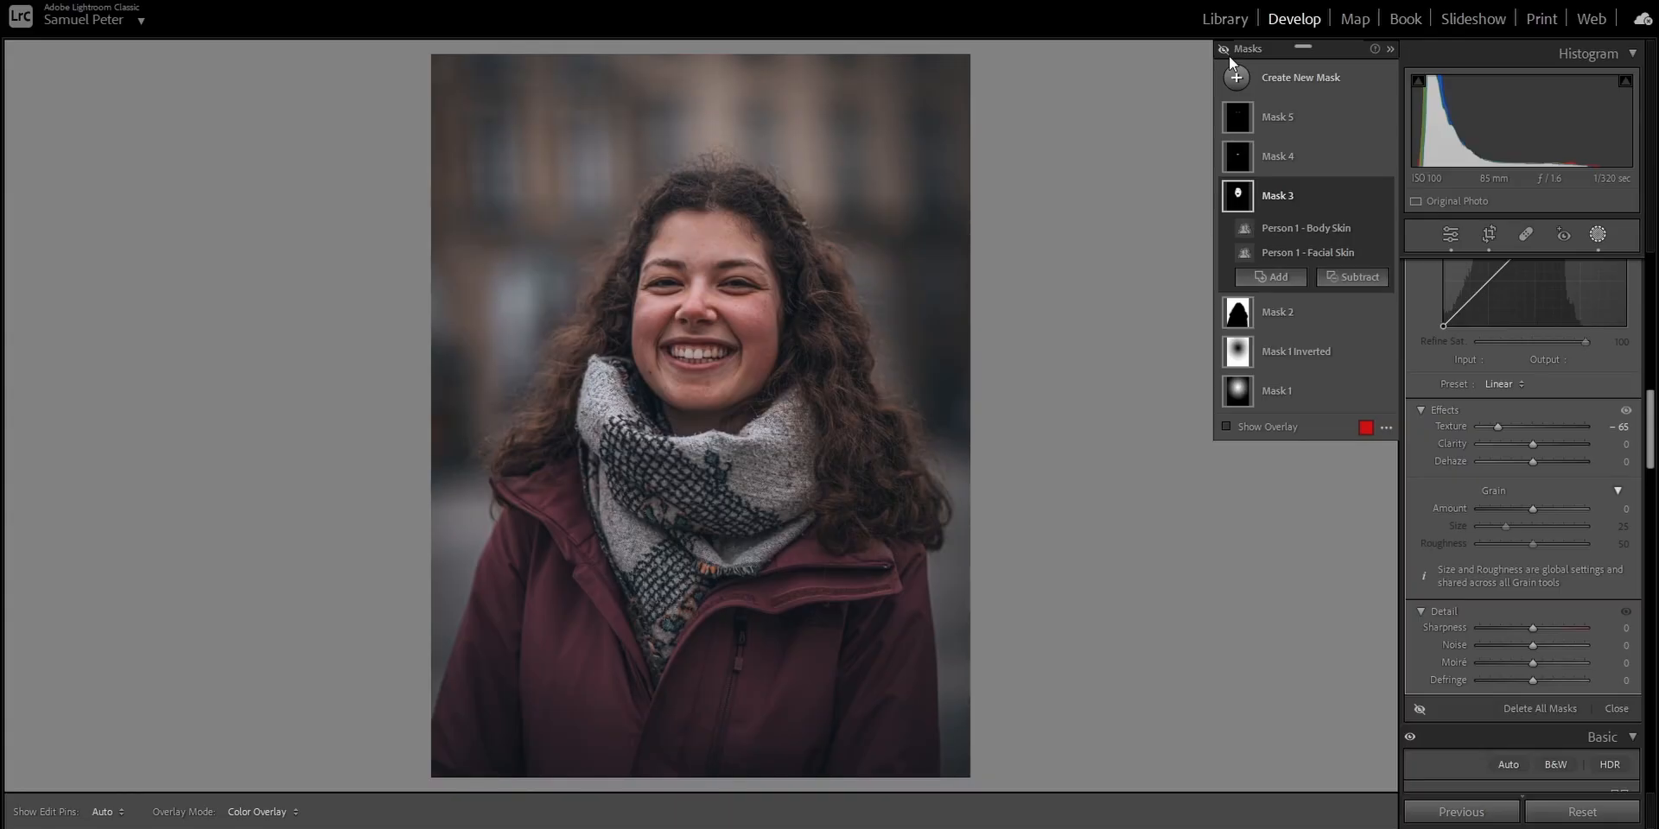
click(1229, 55)
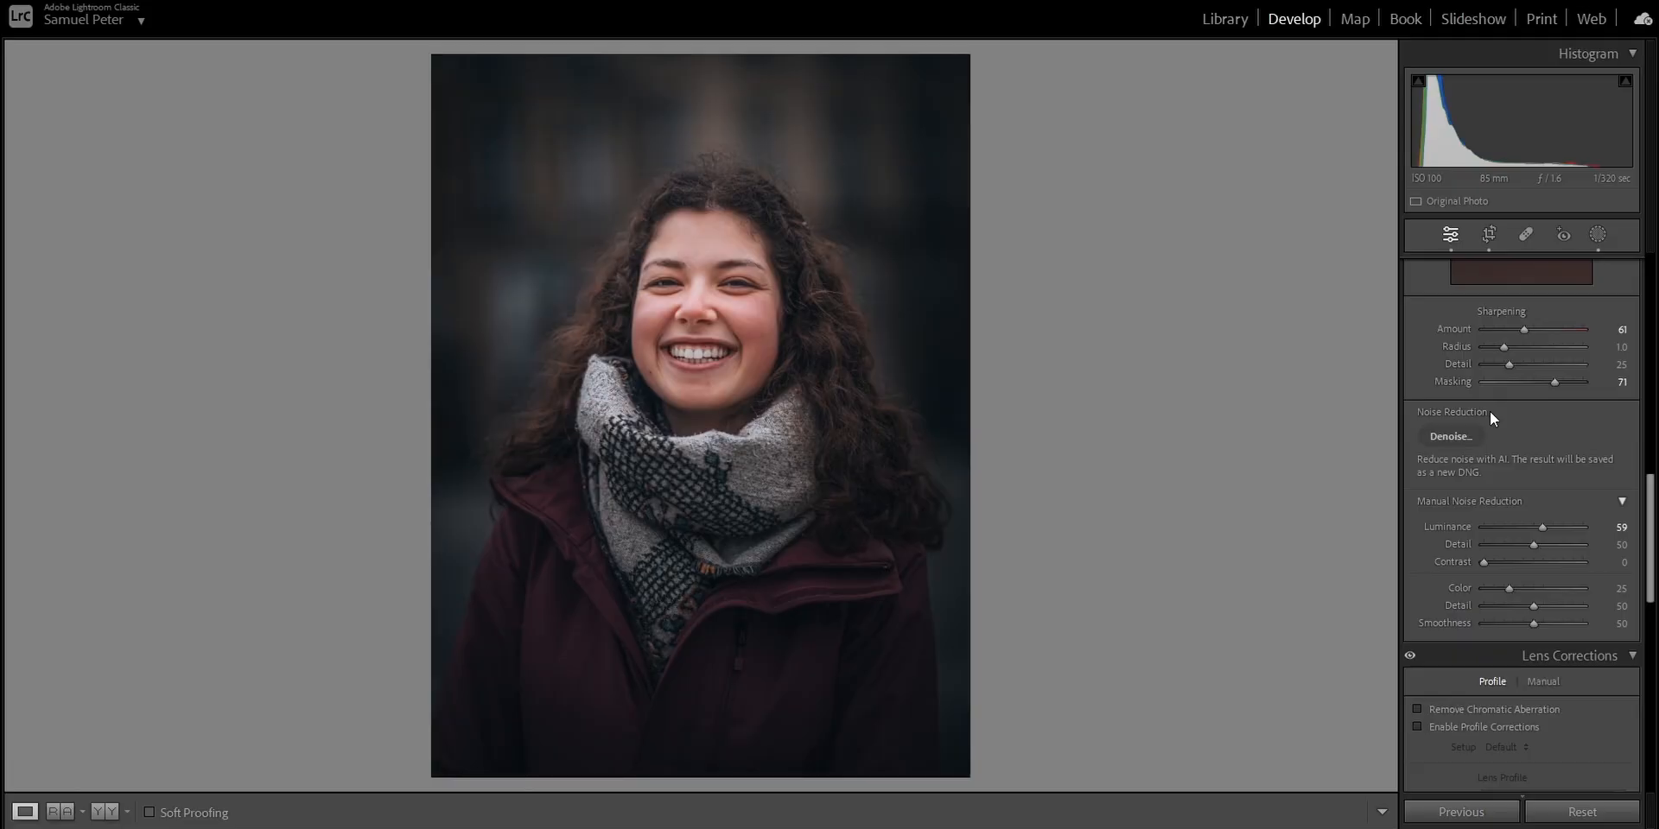
- Apply the Daylight white balance preset to the portrait and set the colour temperature to 5200
scroll(1489, 412, up, 2)
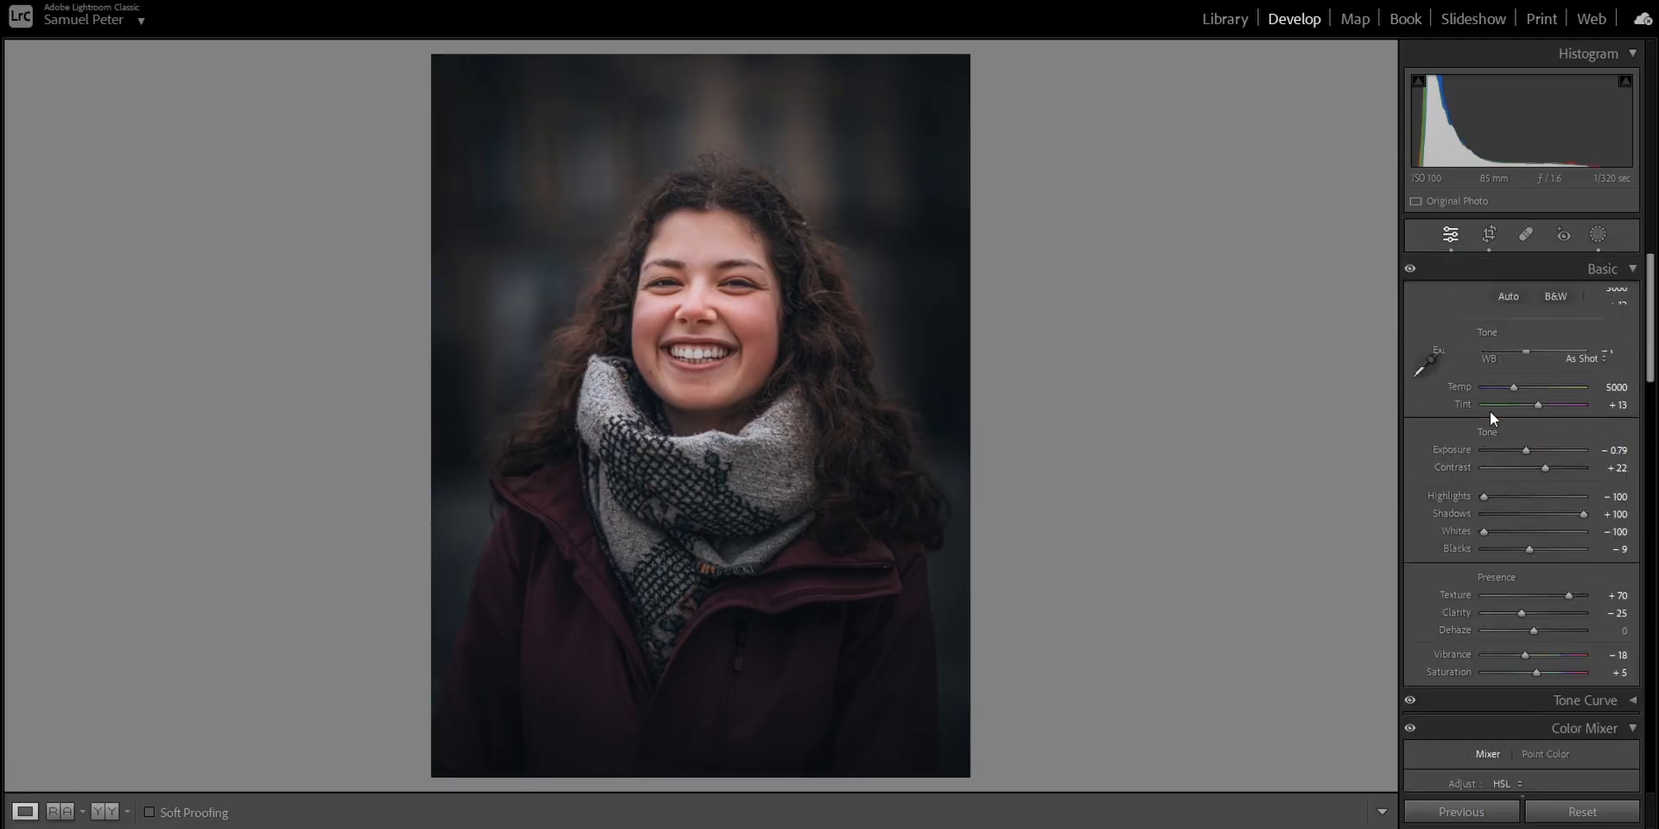
click(1592, 356)
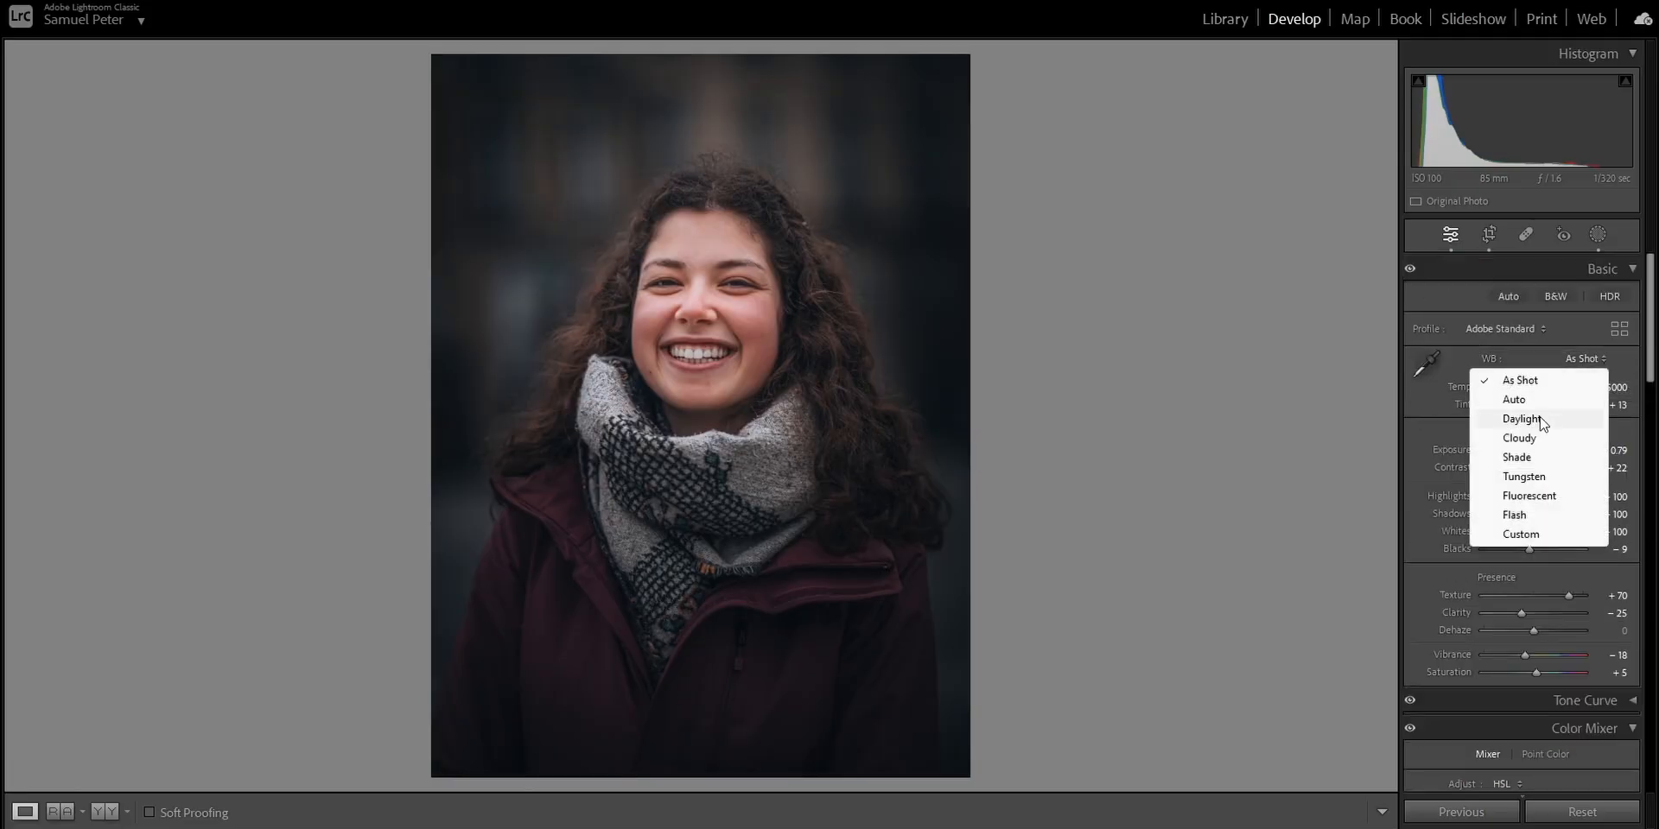
click(1541, 420)
click(1613, 387)
text(5)
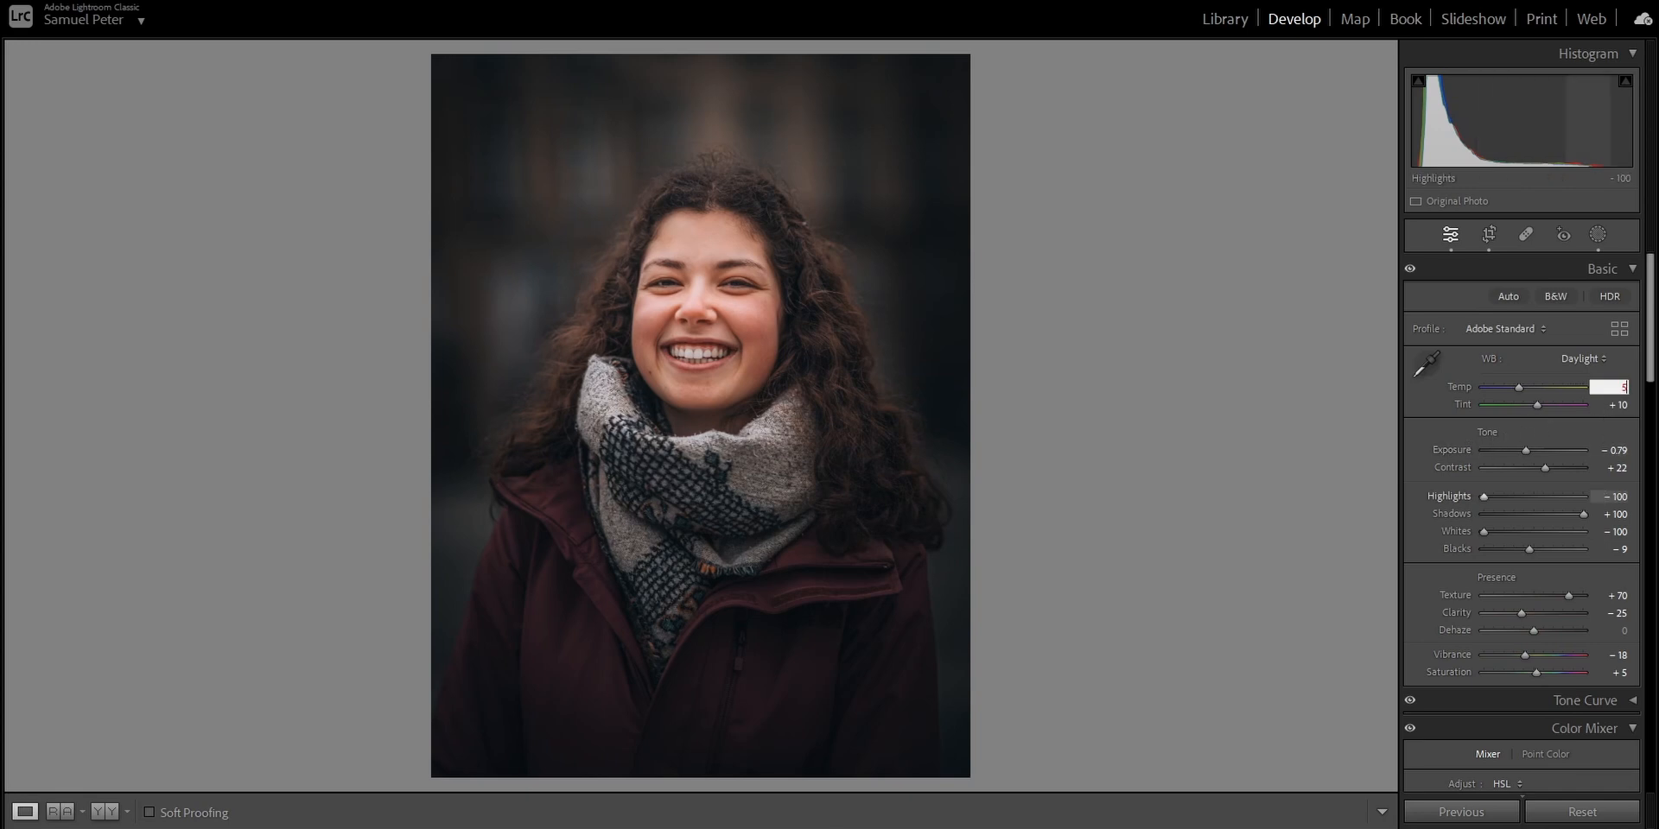
text(200)
key(Return)
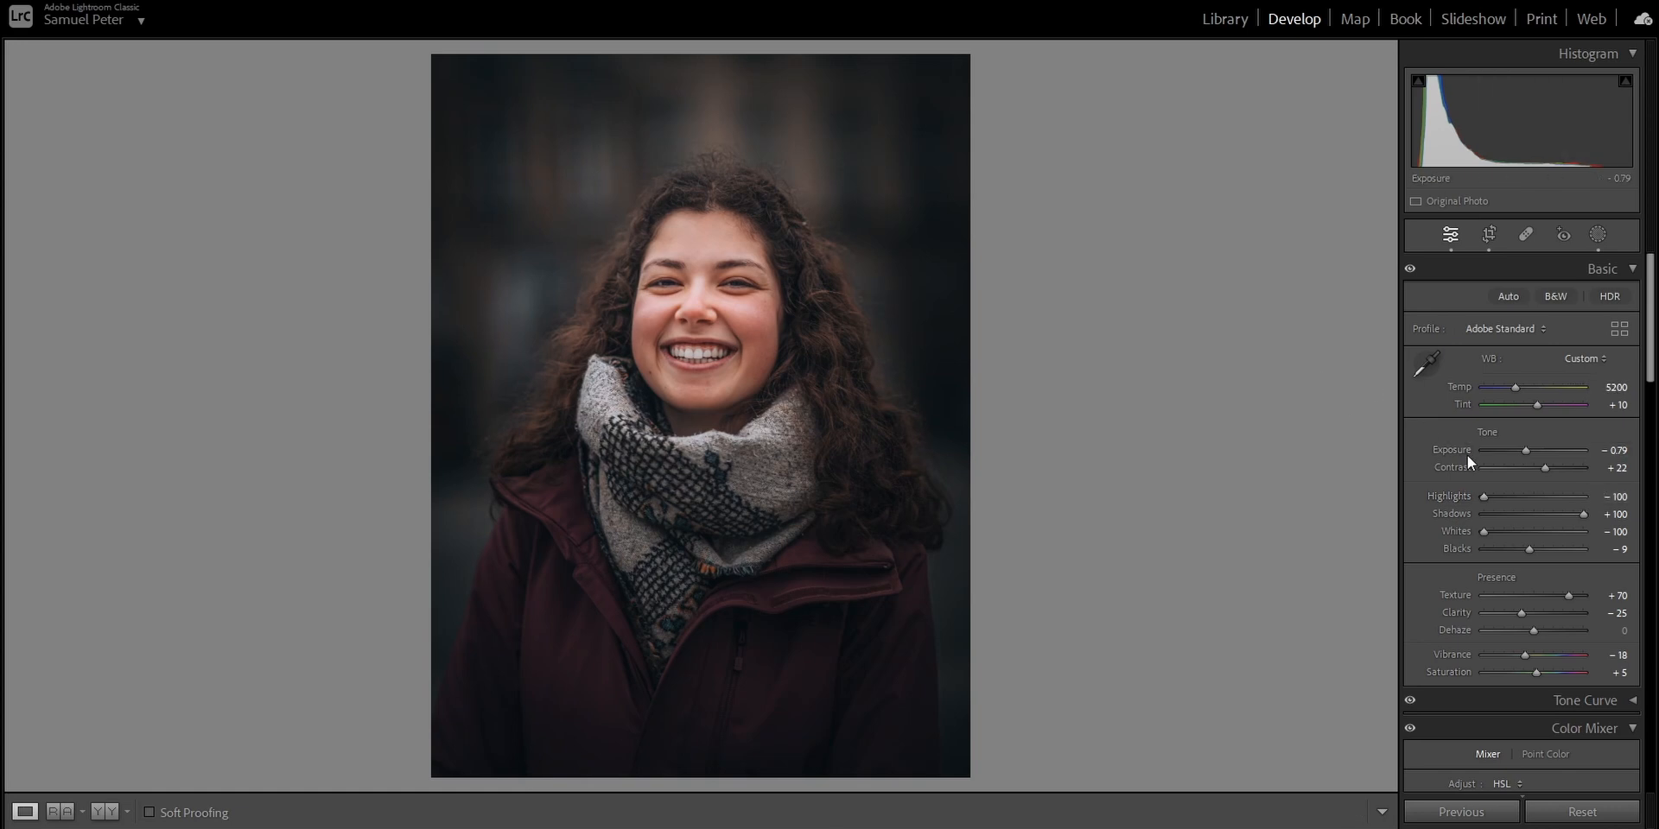
- Review the tone, colour mixer and detail settings, and compare the edited portrait side by side with the original
scroll(1489, 458, down, 3)
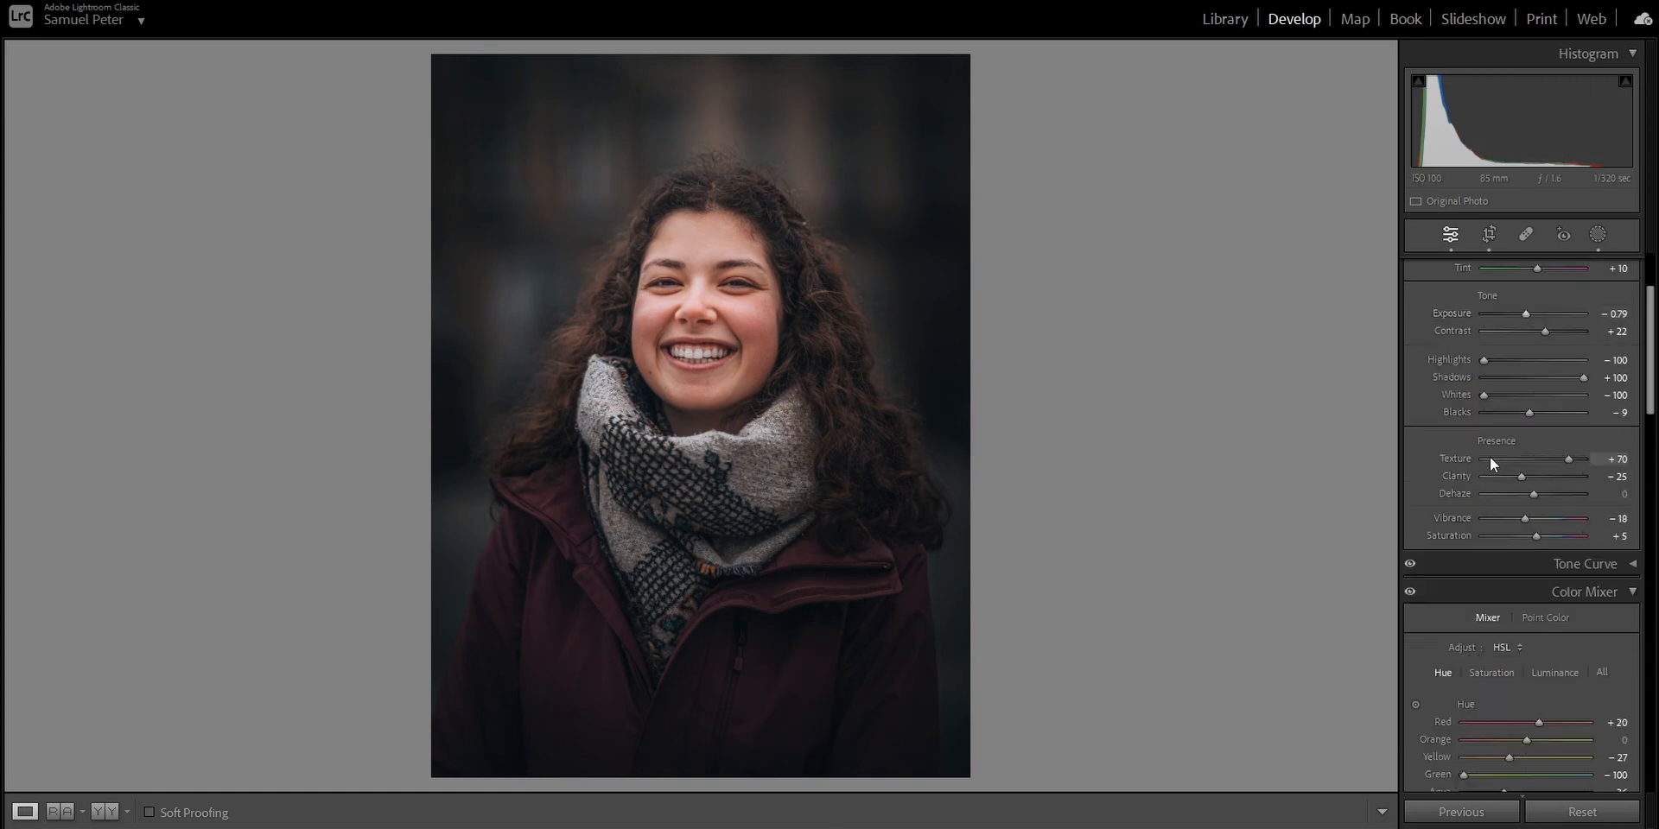
scroll(1490, 458, down, 3)
scroll(1514, 416, down, 6)
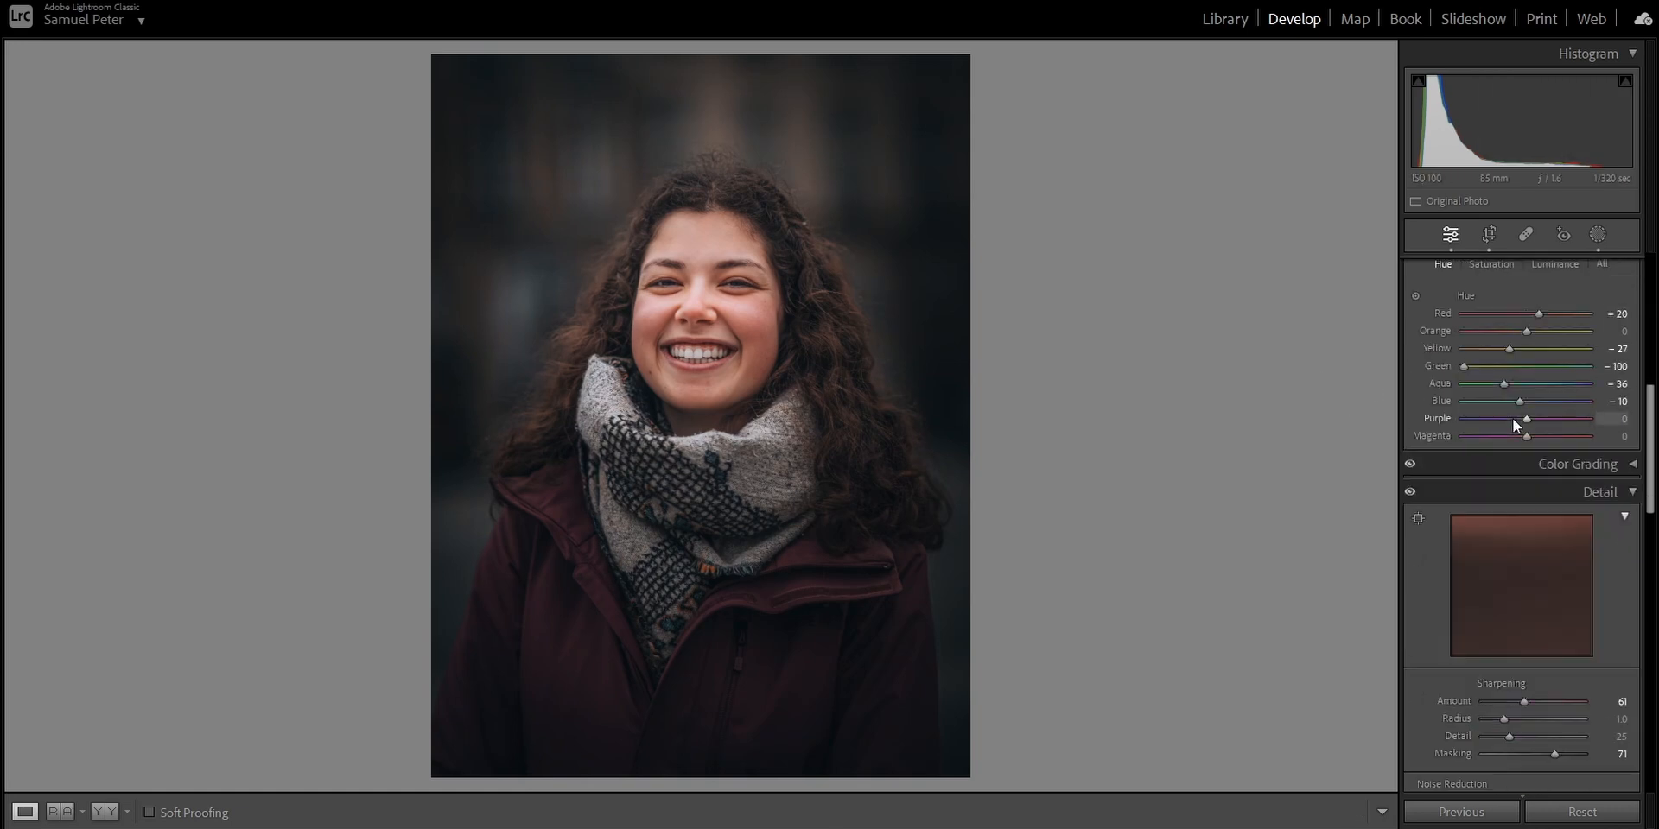
scroll(1512, 418, down, 3)
scroll(1515, 450, up, 15)
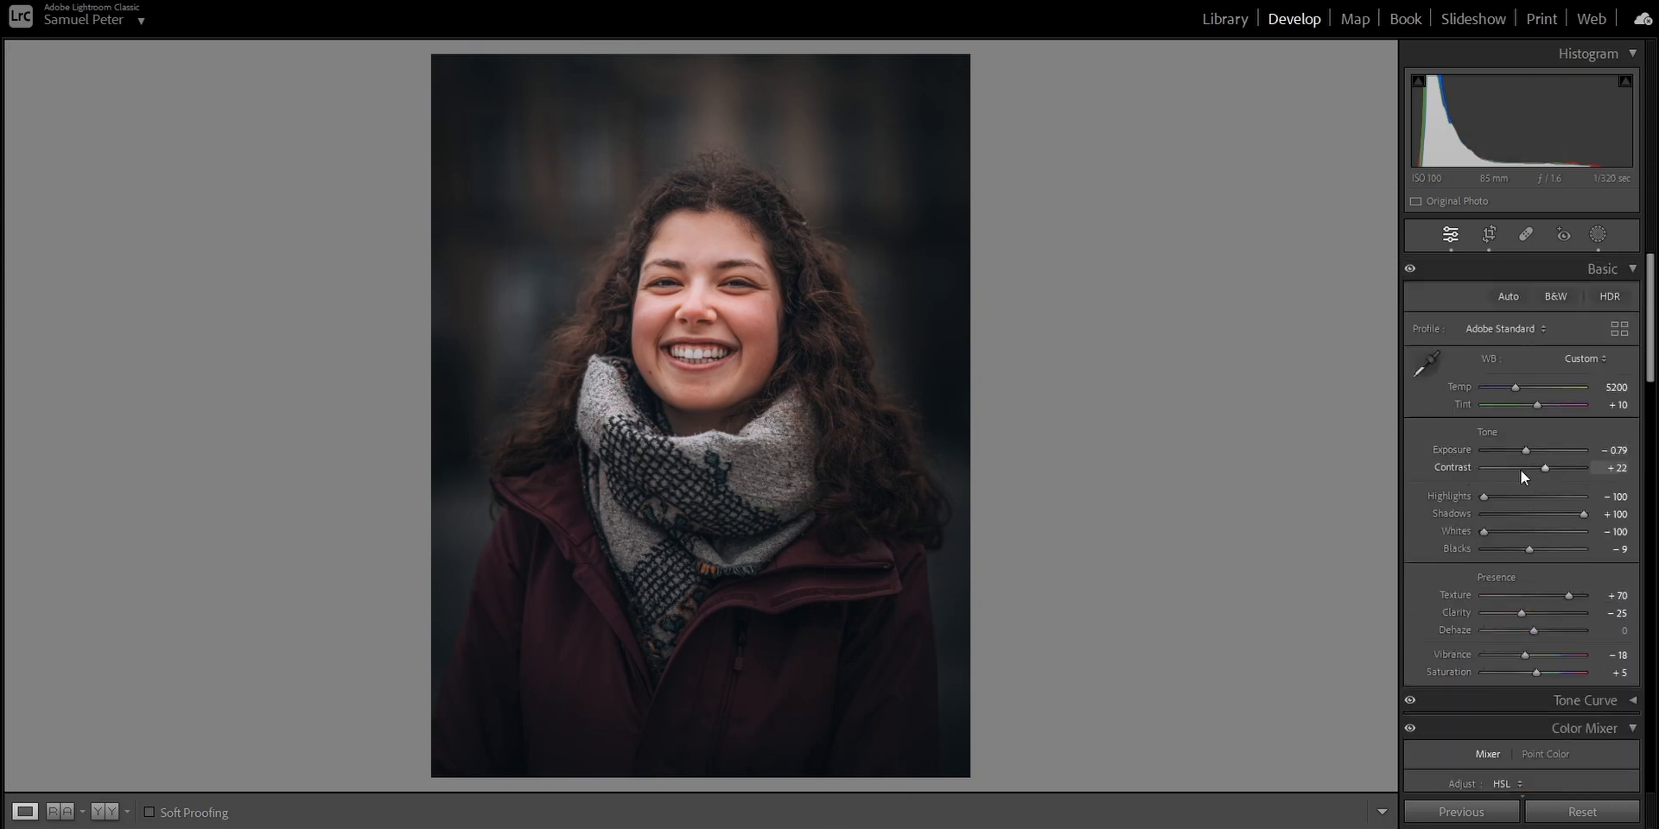
scroll(1548, 528, down, 8)
scroll(1548, 528, up, 8)
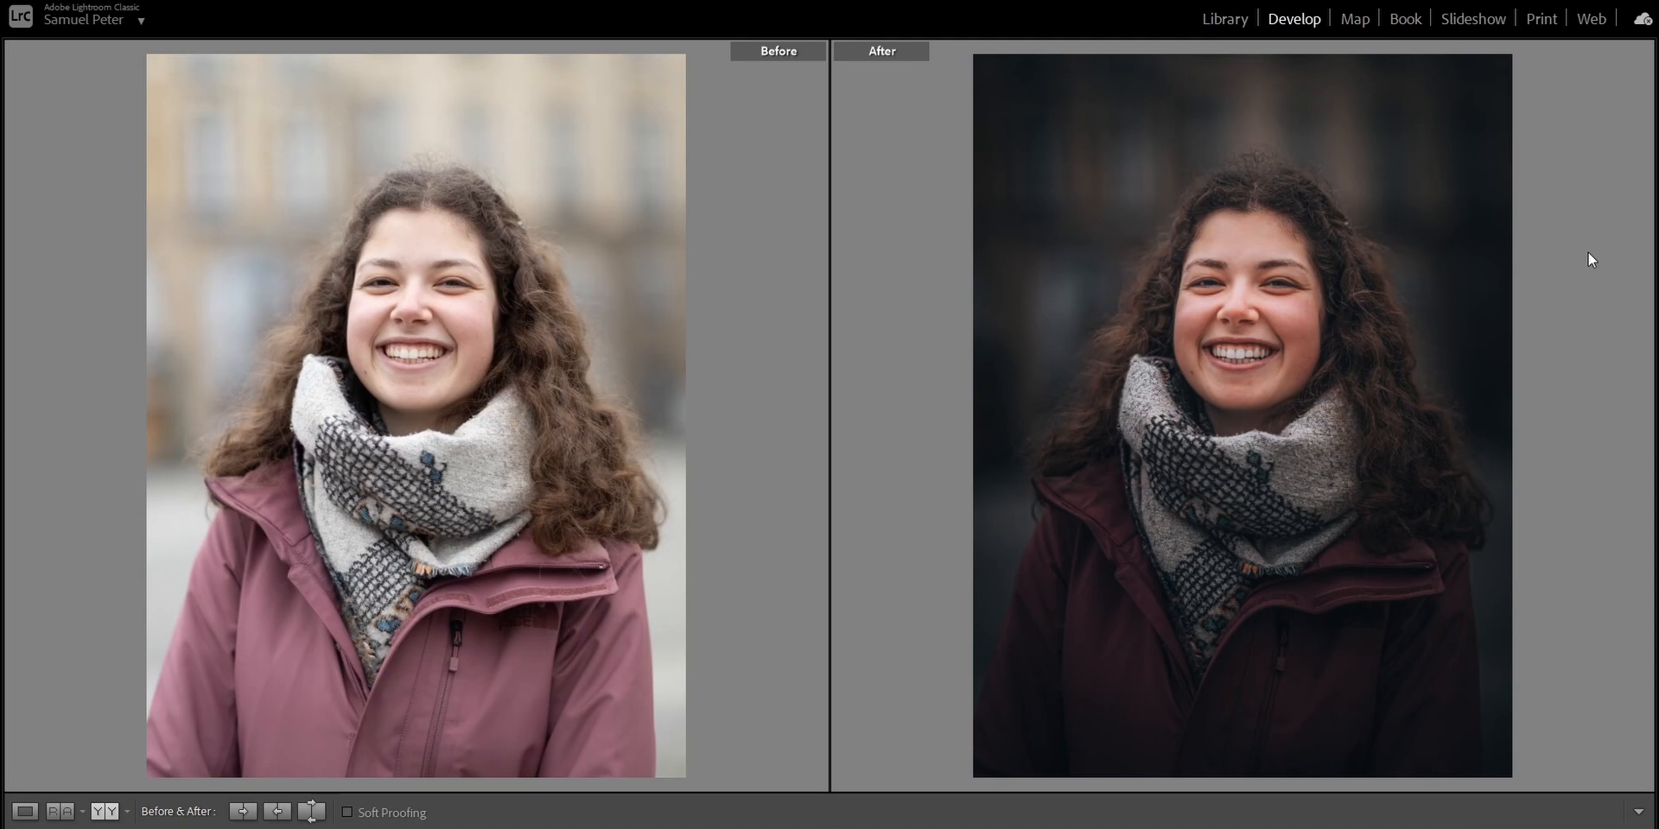
click(395, 328)
click(392, 402)
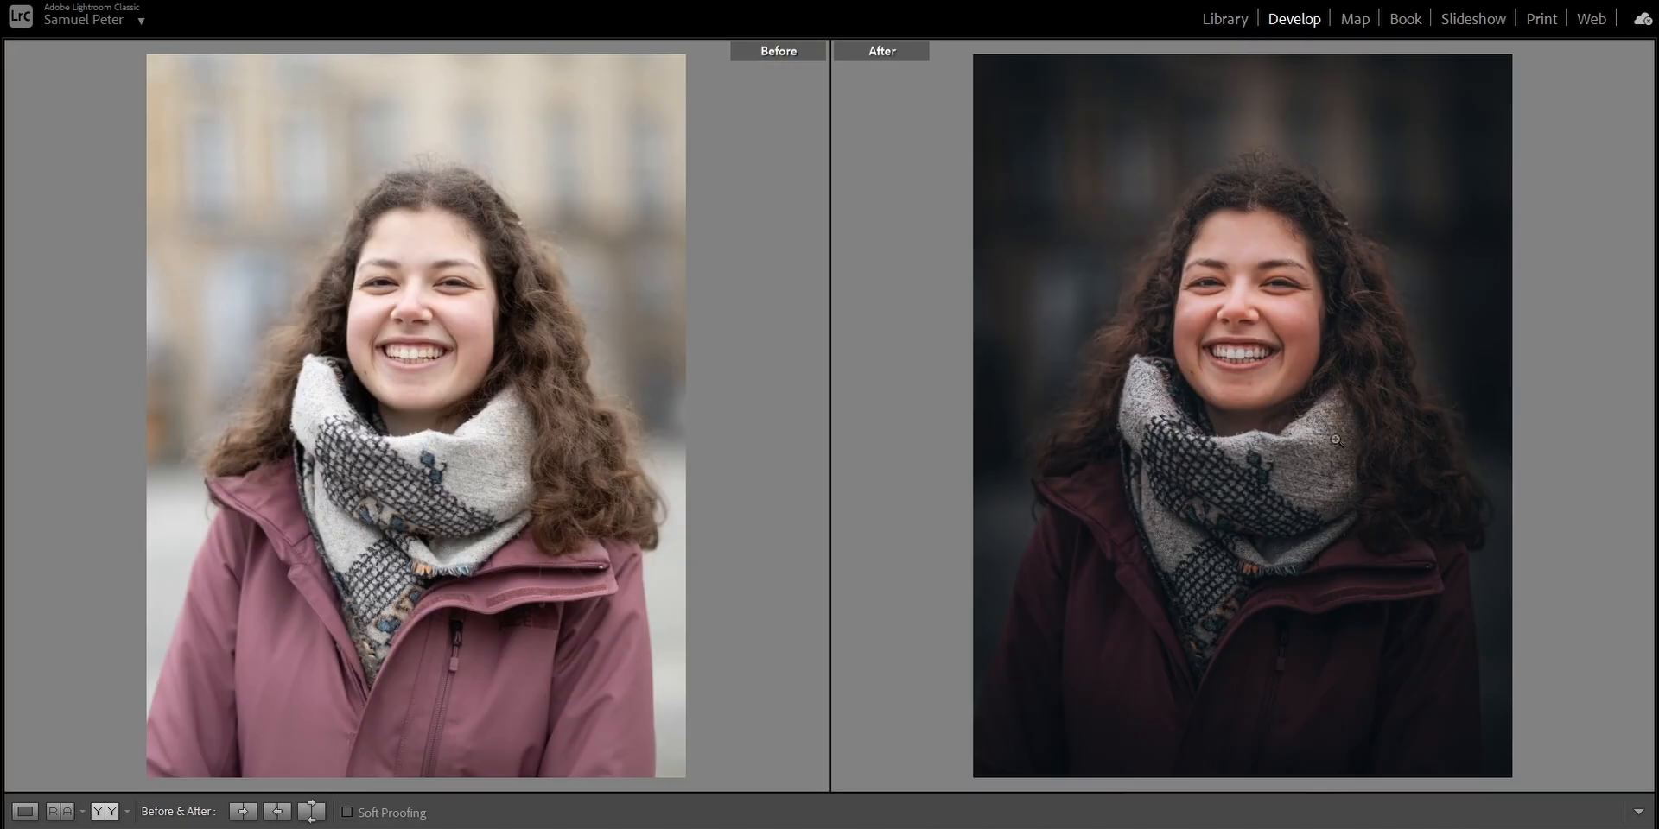